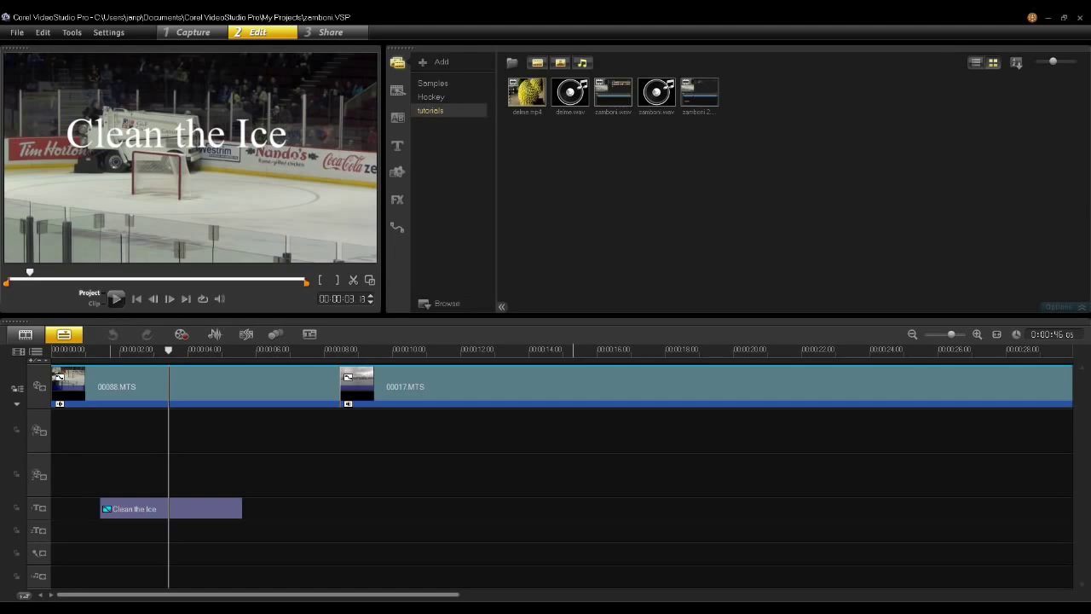
# Add the title "Game" on the second title track near the start of the "Clean the Ice" title, enlarging it to size 104 below the net.
pyautogui.moveTo(133, 352); pyautogui.dragTo(163, 350)
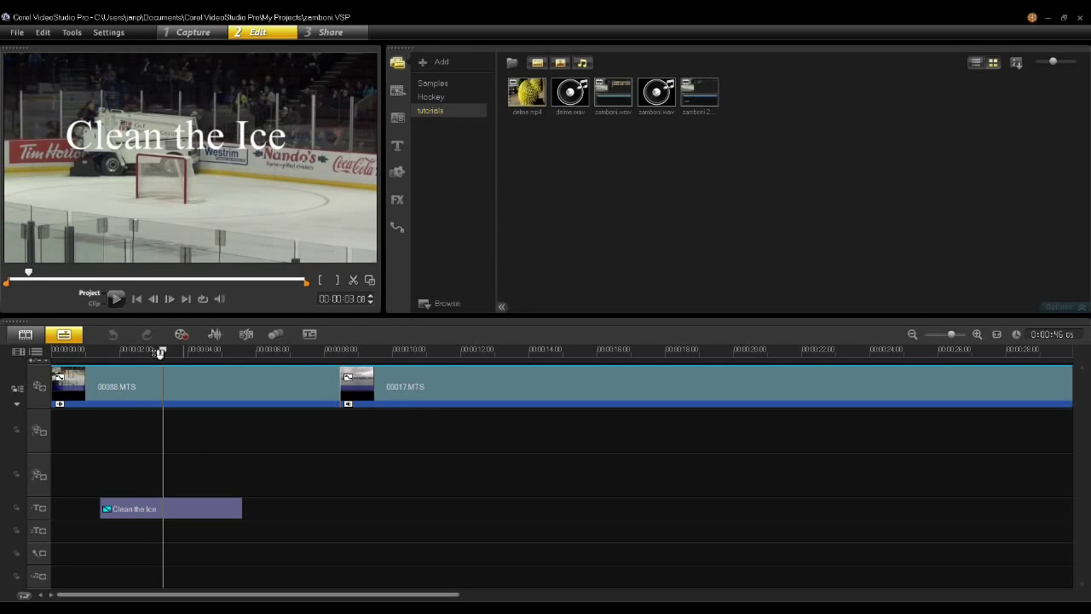
pyautogui.click(103, 534)
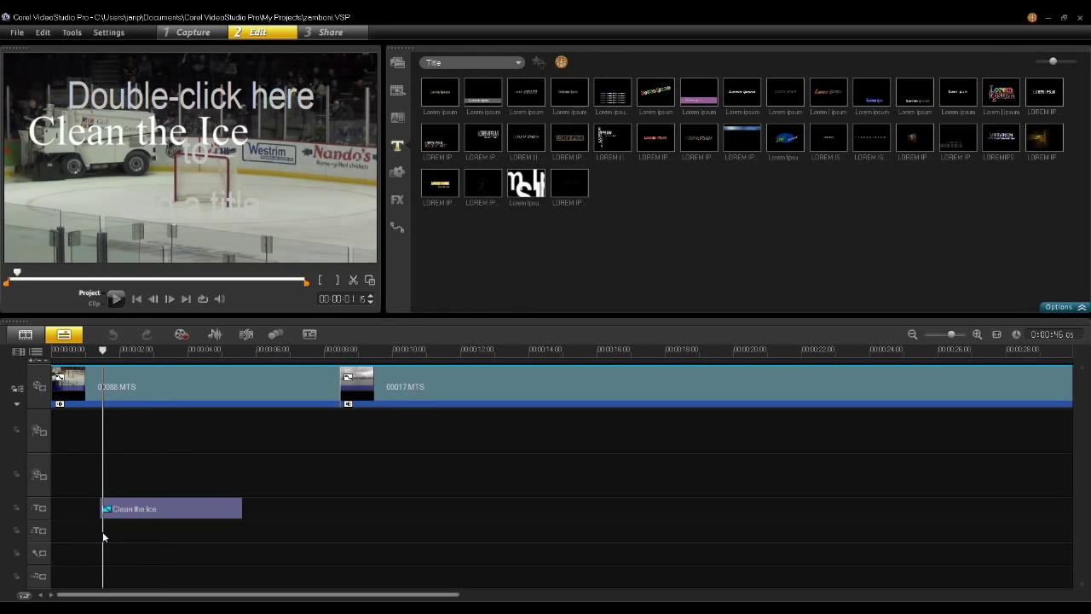
pyautogui.doubleClick(194, 211)
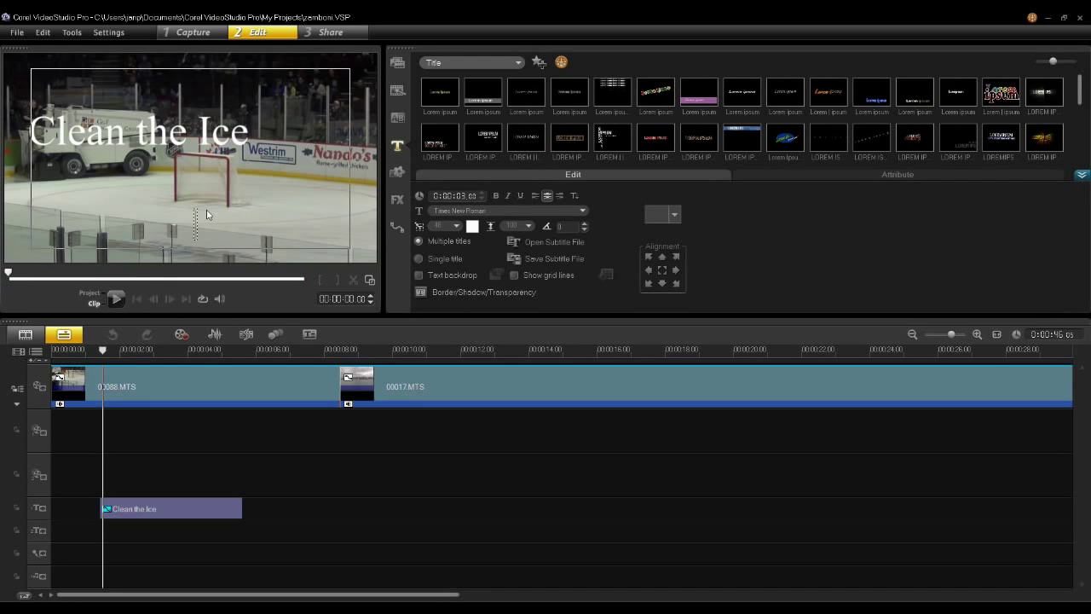
pyautogui.write('Game')
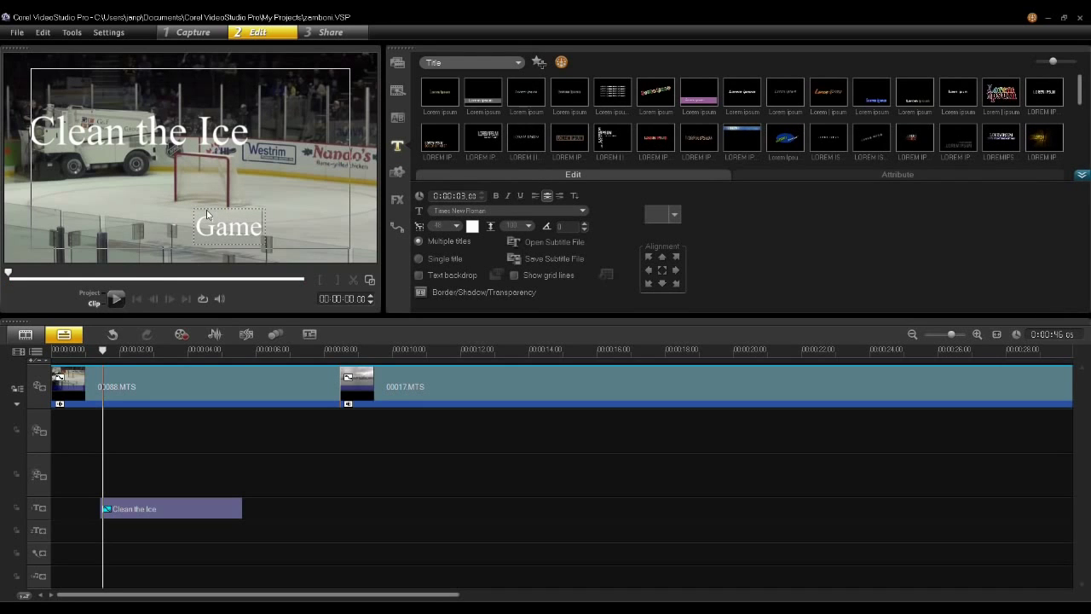
pyautogui.click(279, 182)
pyautogui.moveTo(246, 224); pyautogui.dragTo(244, 201)
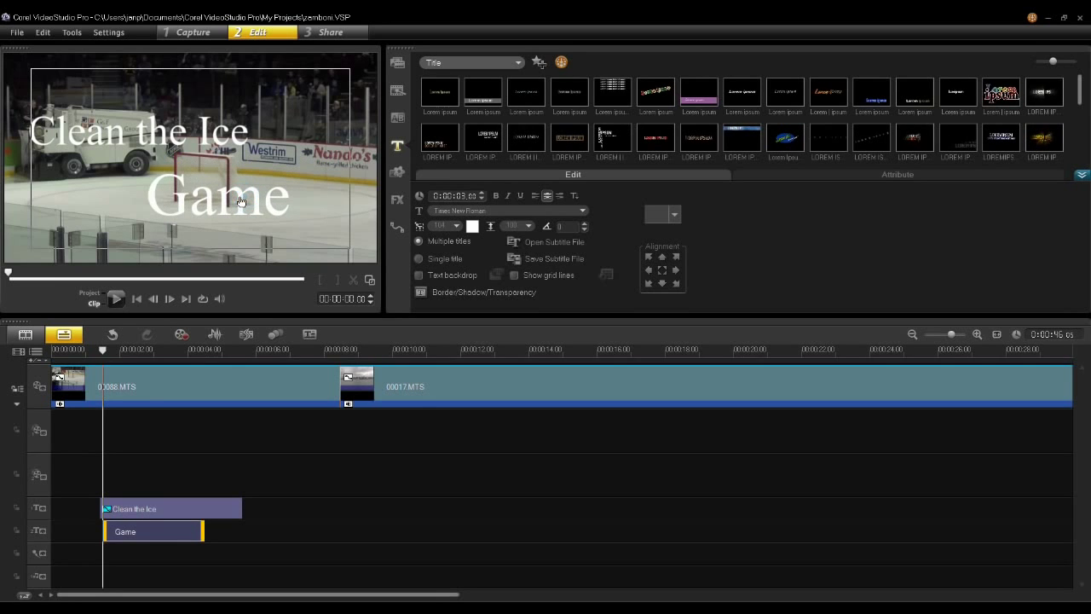
# Colour the "Game" title red and give its text a slight transparency.
pyautogui.click(473, 226)
pyautogui.click(481, 251)
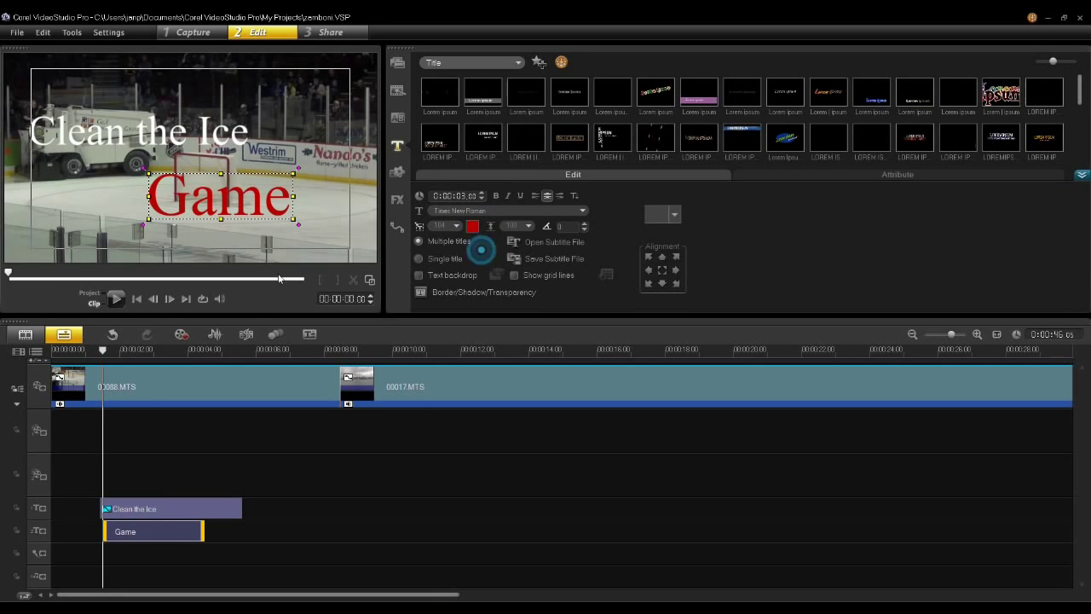
pyautogui.click(447, 293)
pyautogui.click(429, 342)
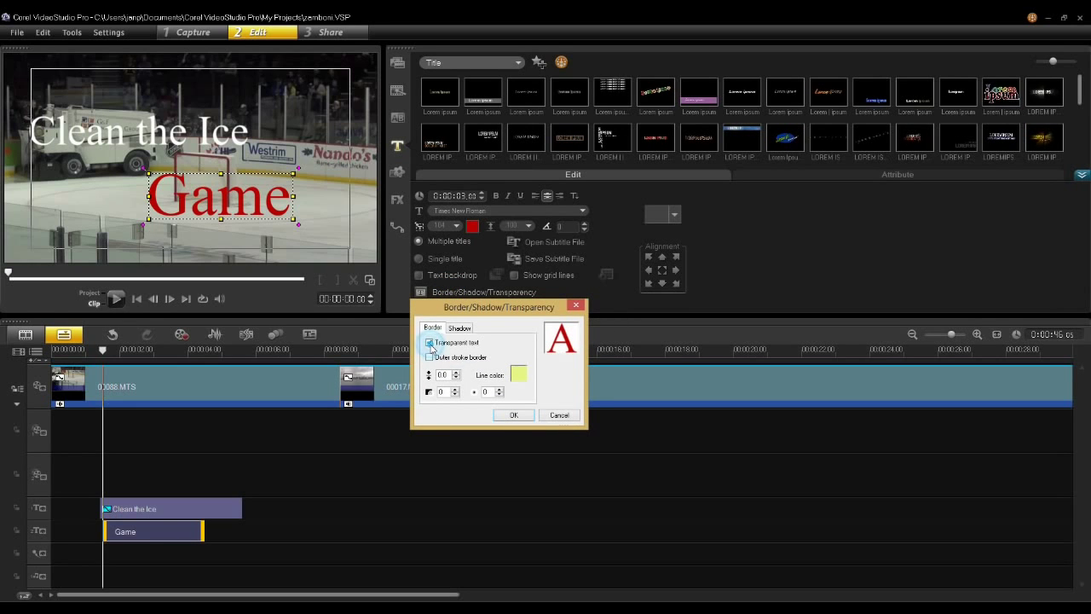
pyautogui.click(430, 341)
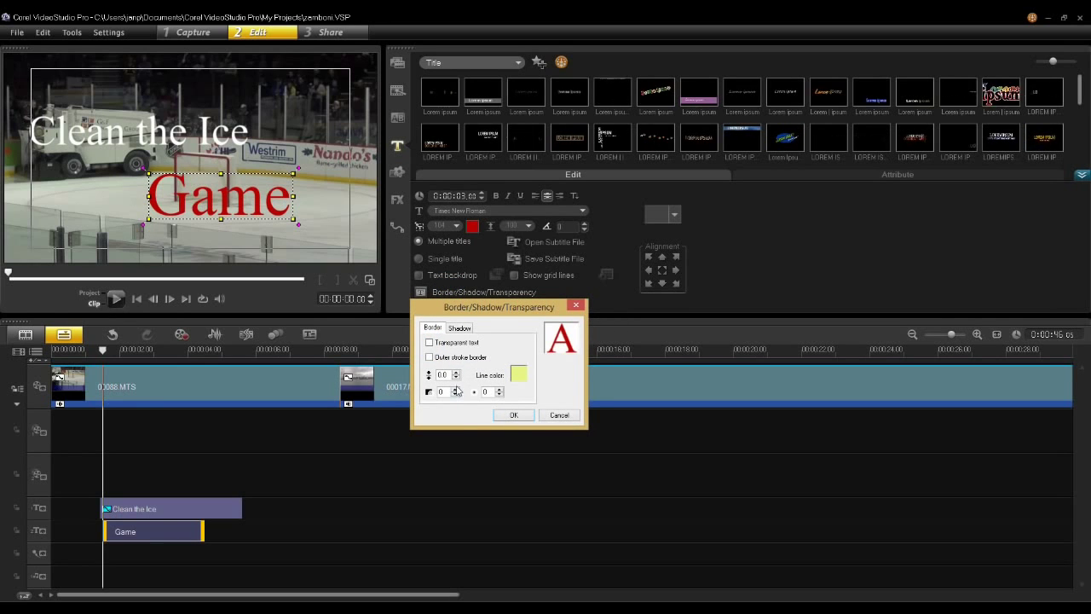
pyautogui.click(457, 391)
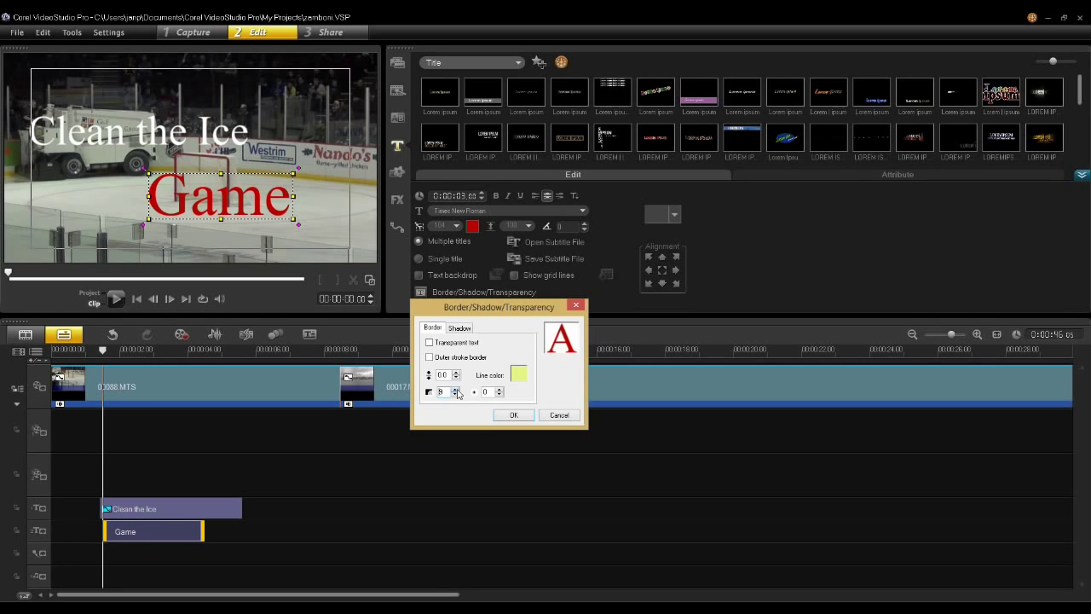
pyautogui.click(457, 390)
pyautogui.click(457, 390)
pyautogui.click(457, 390)
pyautogui.click(509, 416)
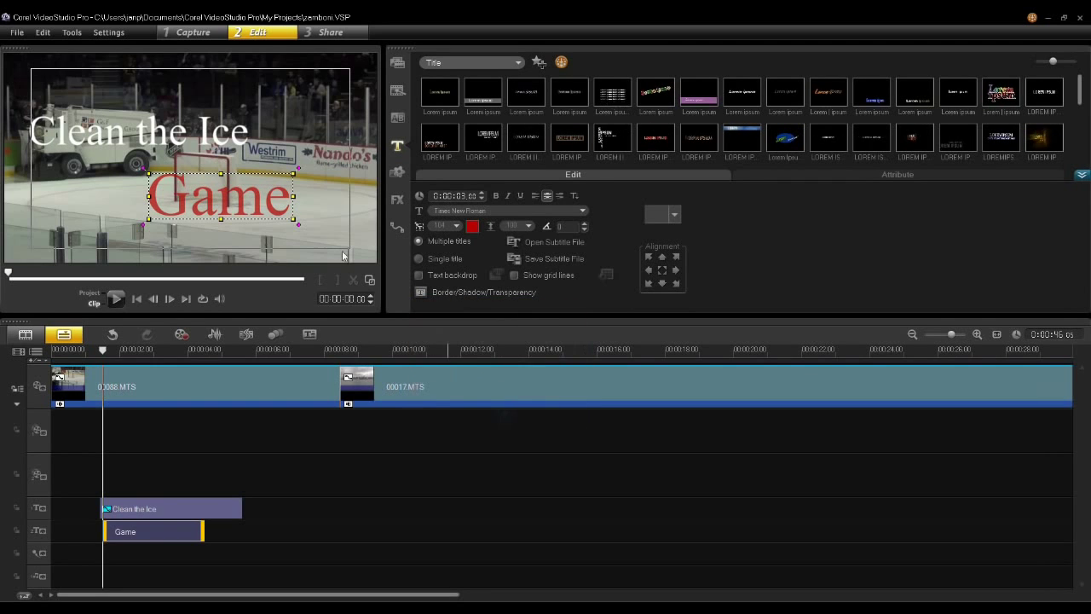
# Move the "Game" title up just below "Clean the Ice" and extend its clip to a duration of about 4:18.
pyautogui.click(309, 228)
pyautogui.moveTo(205, 203)
pyautogui.mouseDown()
pyautogui.moveTo(183, 173)
pyautogui.moveTo(225, 197)
pyautogui.moveTo(181, 188)
pyautogui.moveTo(187, 197)
pyautogui.mouseUp()
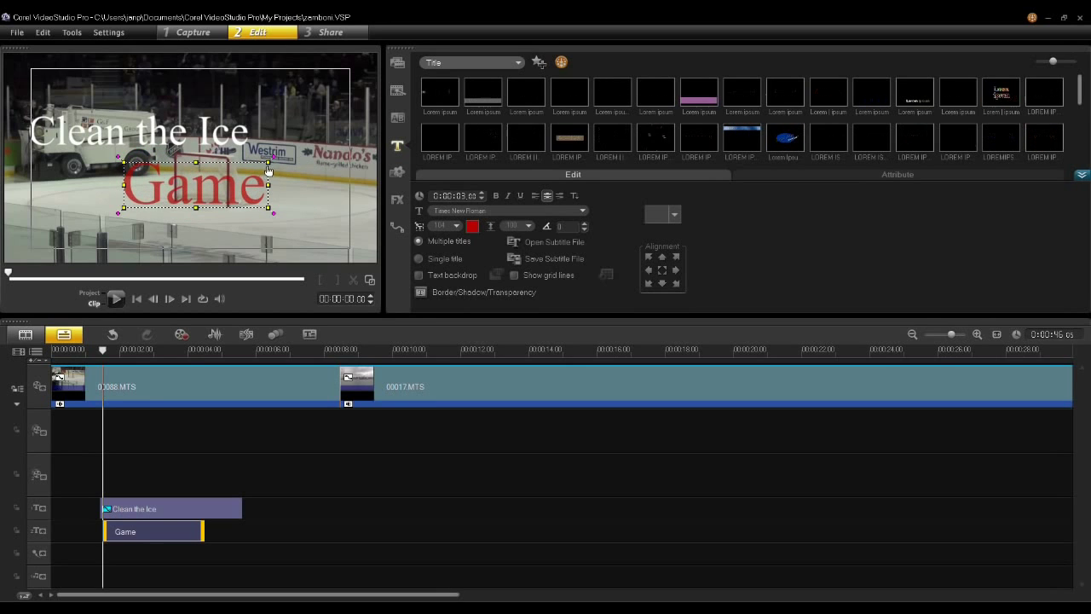
pyautogui.moveTo(202, 531); pyautogui.dragTo(256, 531)
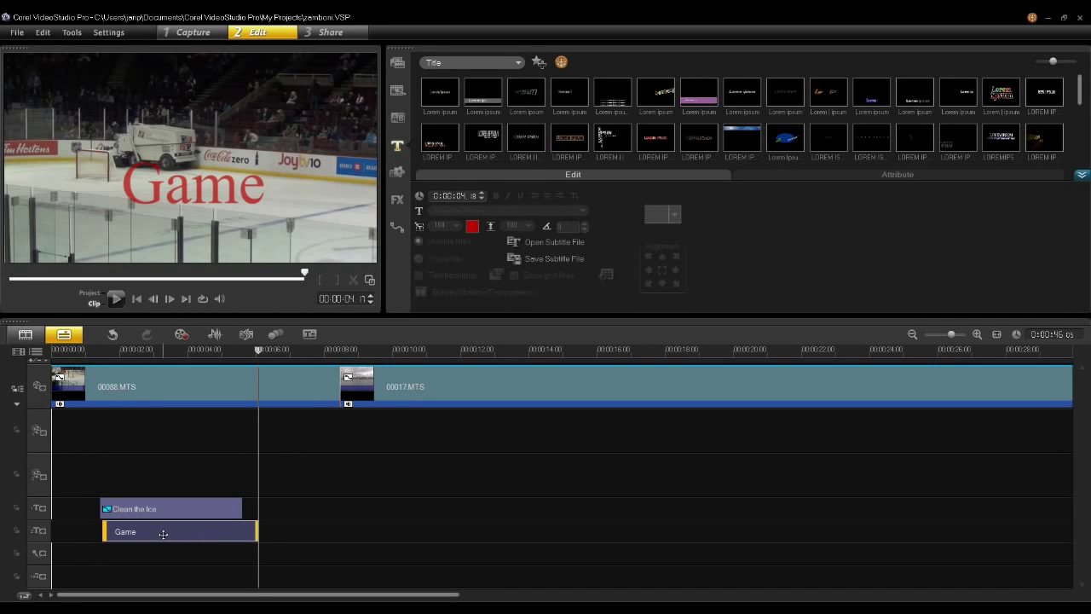
# Open Match Motion for the "Game" title and attach it to Tracker 02.
pyautogui.rightClick(163, 532)
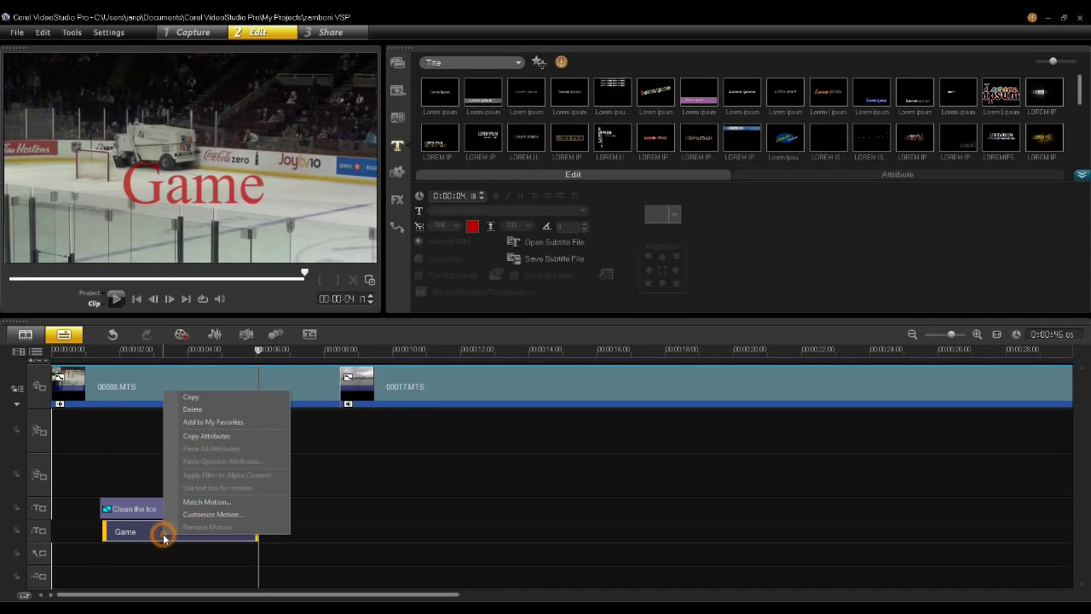
pyautogui.click(205, 502)
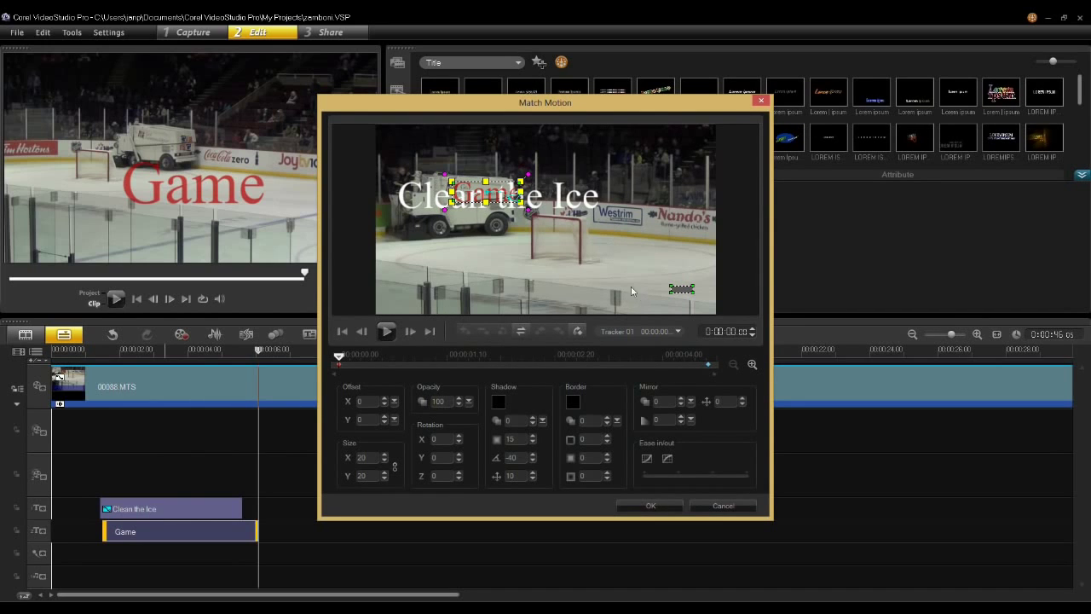
pyautogui.click(622, 334)
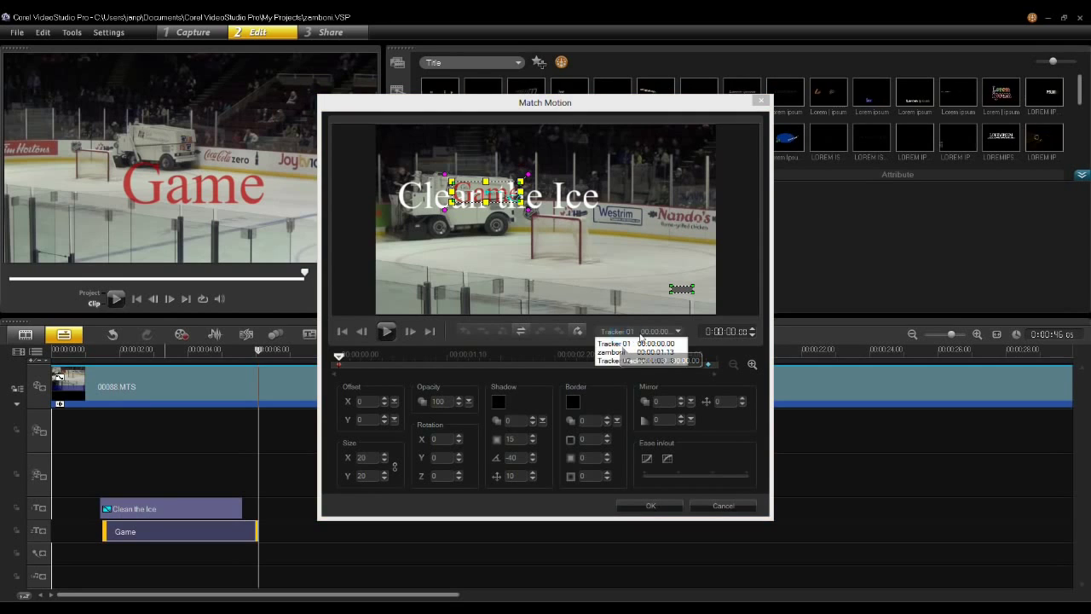
pyautogui.click(627, 361)
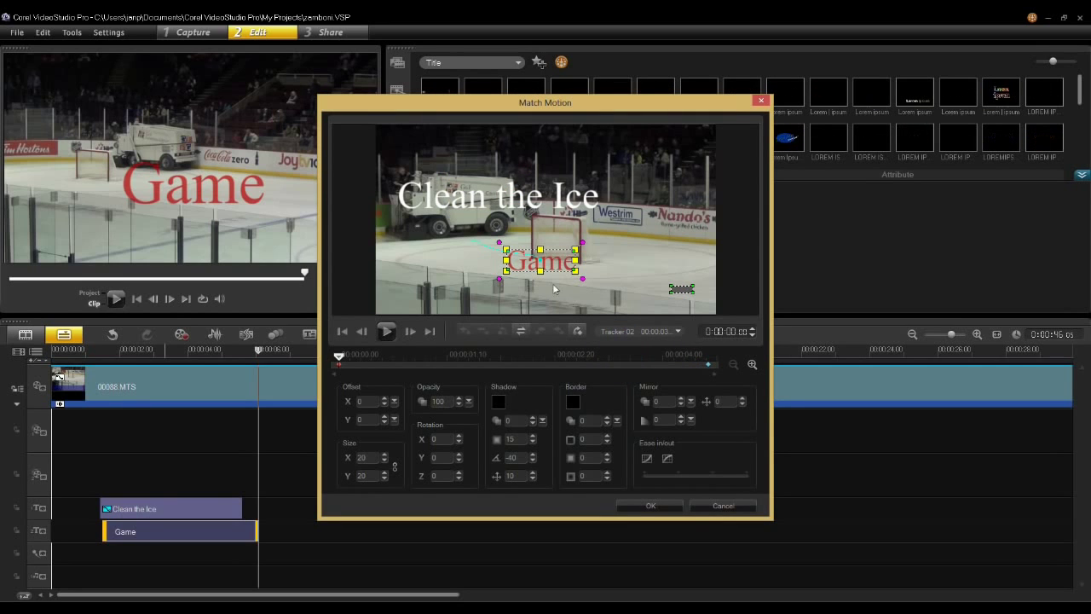
# Add a motion keyframe at 0:00:01.22 and enlarge the "Game" title there to size 37.
pyautogui.moveTo(340, 355); pyautogui.dragTo(616, 359)
pyautogui.moveTo(548, 361); pyautogui.dragTo(479, 363)
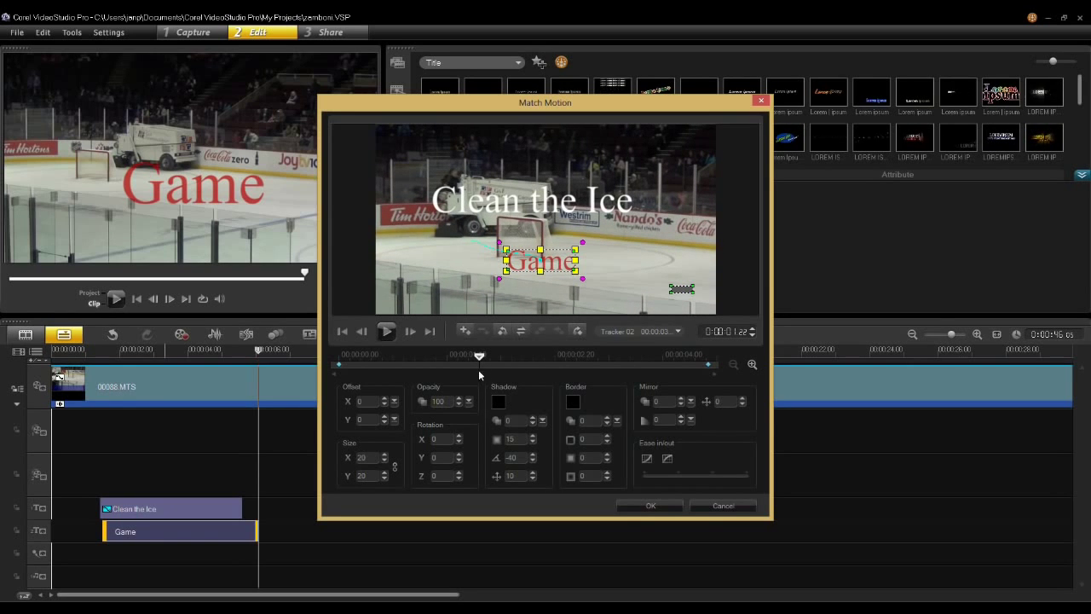
pyautogui.click(462, 332)
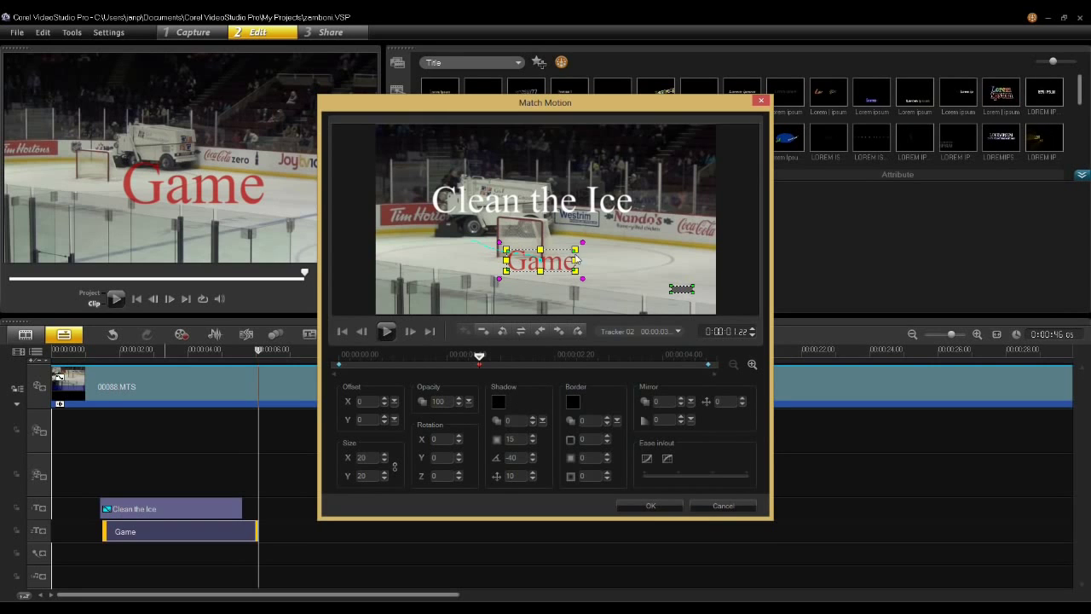
pyautogui.moveTo(576, 249); pyautogui.dragTo(593, 242)
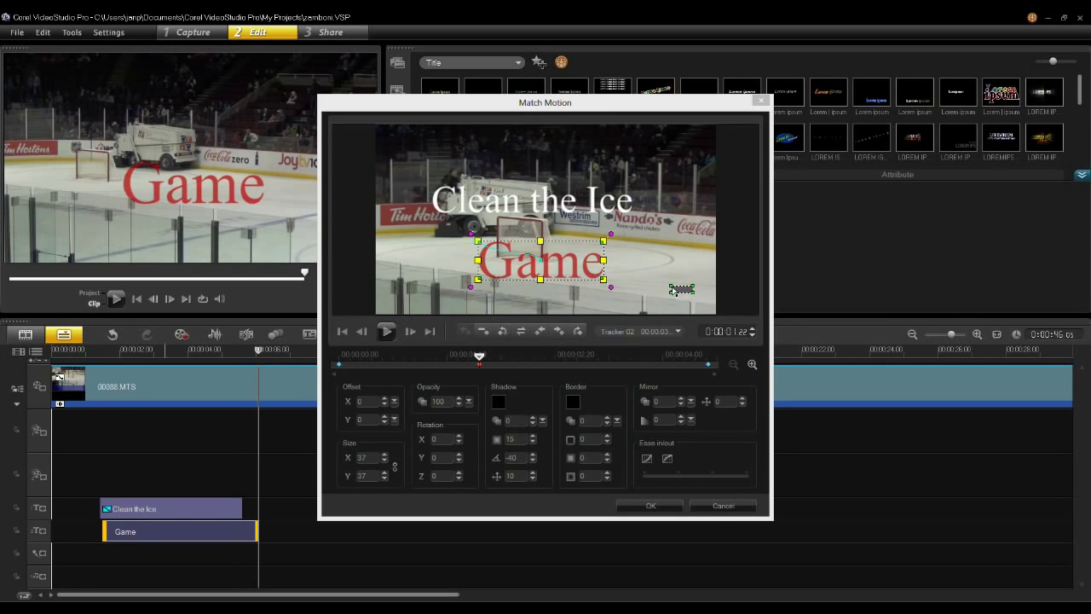
# Distort the corners of the "Game" title at the 0:00:01.22 keyframe so it lies flat on the ice in perspective.
pyautogui.moveTo(672, 286); pyautogui.dragTo(698, 288)
pyautogui.moveTo(514, 250); pyautogui.dragTo(520, 256)
pyautogui.moveTo(631, 257); pyautogui.dragTo(567, 295)
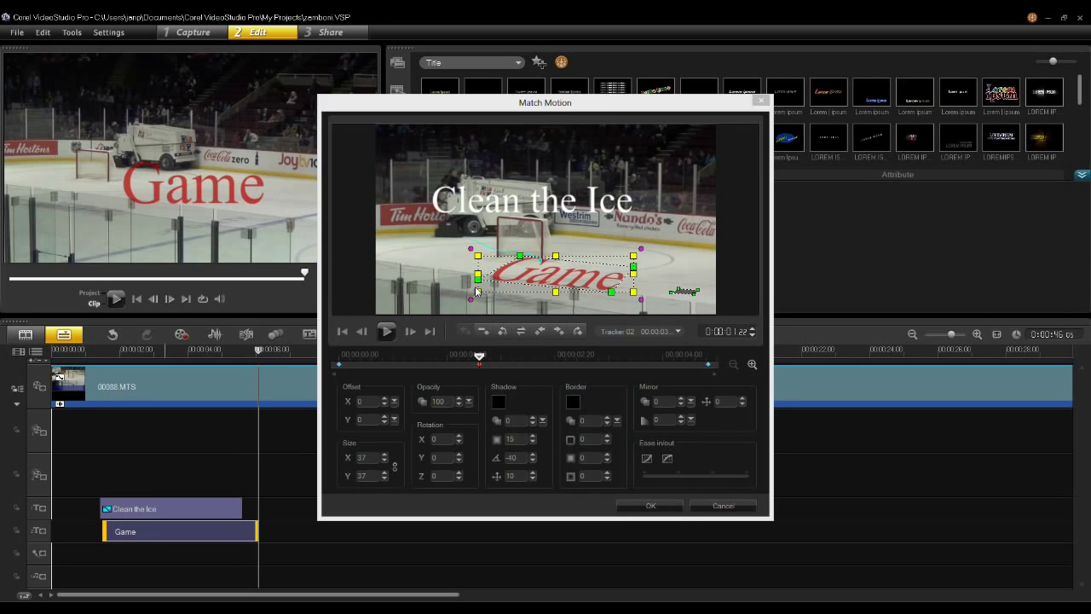
pyautogui.moveTo(480, 285); pyautogui.dragTo(485, 278)
pyautogui.click(514, 278)
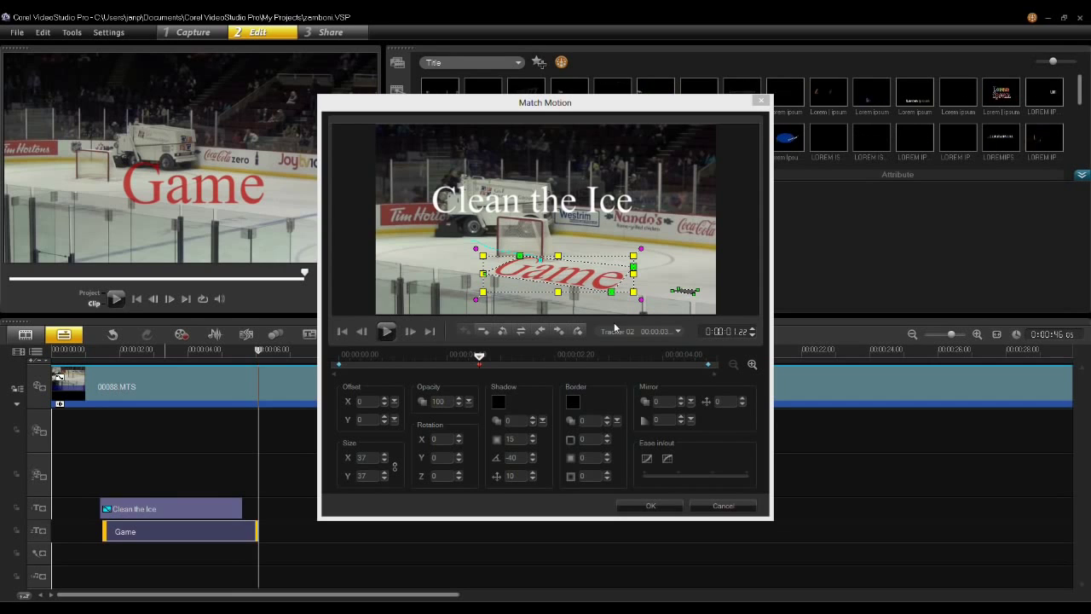
# Copy the attributes of the 0:00:01.22 keyframe and paste them to all keyframes.
pyautogui.moveTo(477, 361)
pyautogui.mouseDown()
pyautogui.moveTo(556, 363)
pyautogui.moveTo(366, 357)
pyautogui.moveTo(708, 364)
pyautogui.moveTo(525, 362)
pyautogui.moveTo(582, 362)
pyautogui.moveTo(555, 358)
pyautogui.moveTo(694, 363)
pyautogui.moveTo(489, 362)
pyautogui.moveTo(478, 367)
pyautogui.moveTo(512, 365)
pyautogui.moveTo(478, 372)
pyautogui.mouseUp()
pyautogui.rightClick(479, 367)
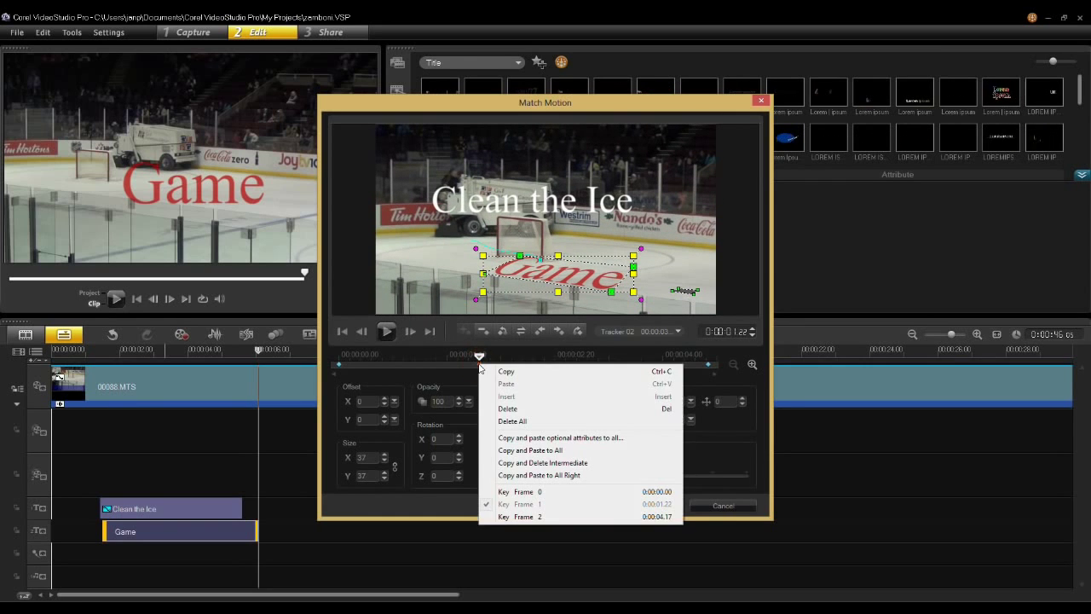
pyautogui.click(520, 452)
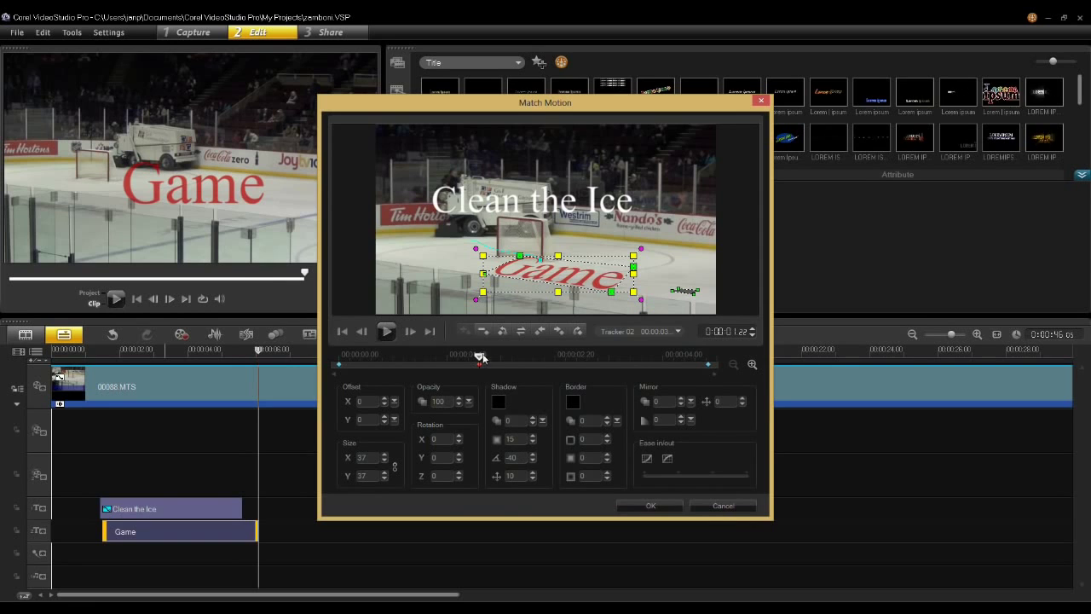
# Preview the tracked motion, then reduce the "Game" title to size 33 at the 0:00:01.22 keyframe.
pyautogui.moveTo(479, 358); pyautogui.dragTo(570, 360)
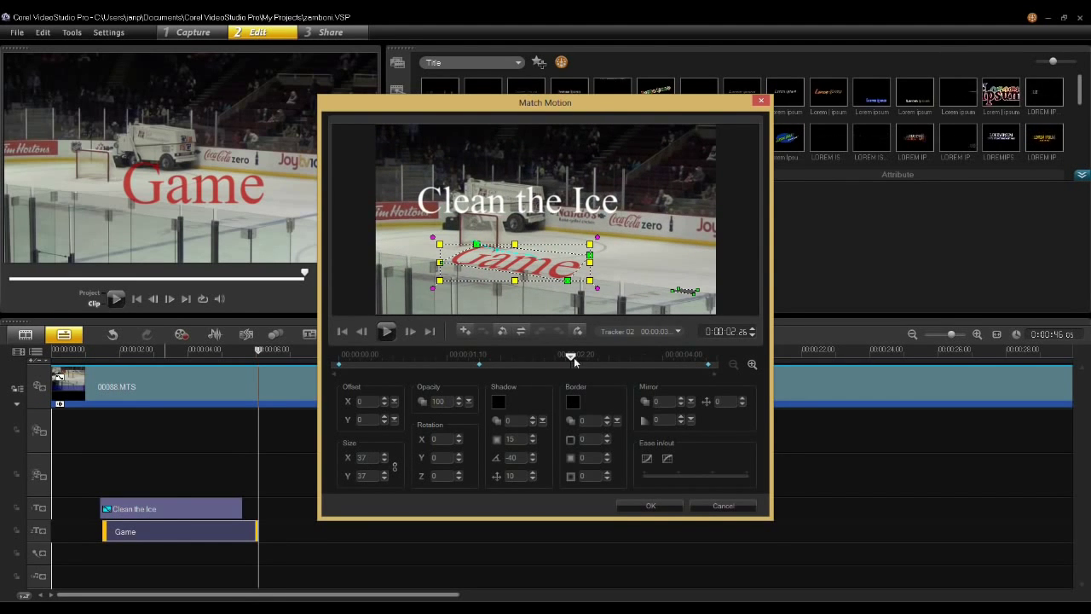
pyautogui.moveTo(530, 360)
pyautogui.mouseDown()
pyautogui.moveTo(369, 362)
pyautogui.moveTo(487, 359)
pyautogui.moveTo(479, 363)
pyautogui.mouseUp()
pyautogui.moveTo(482, 293); pyautogui.dragTo(488, 289)
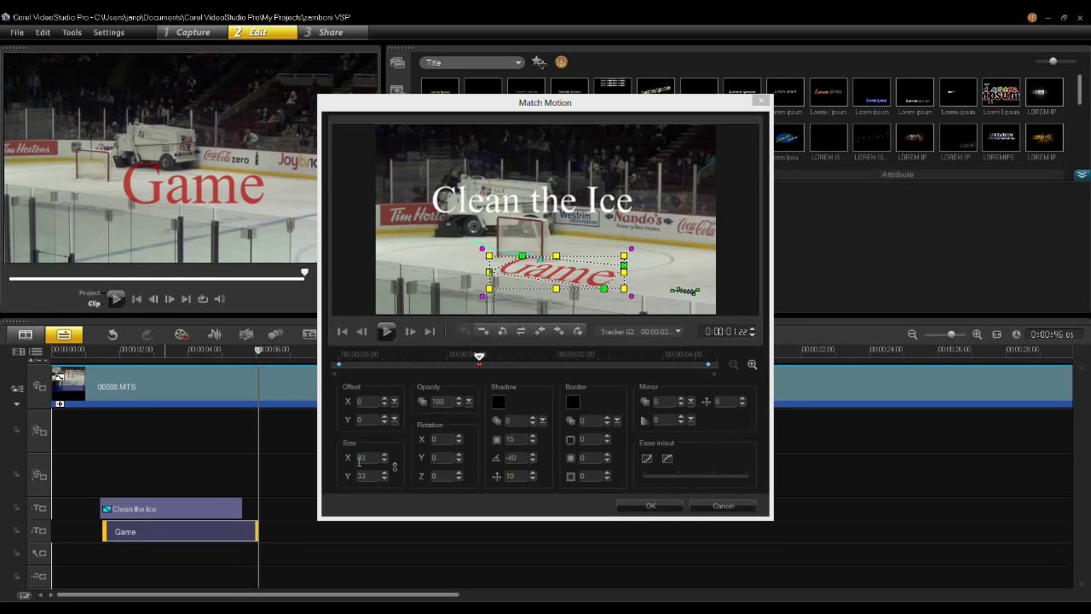
pyautogui.moveTo(479, 357)
pyautogui.mouseDown()
pyautogui.moveTo(714, 366)
pyautogui.moveTo(517, 362)
pyautogui.moveTo(479, 372)
pyautogui.mouseUp()
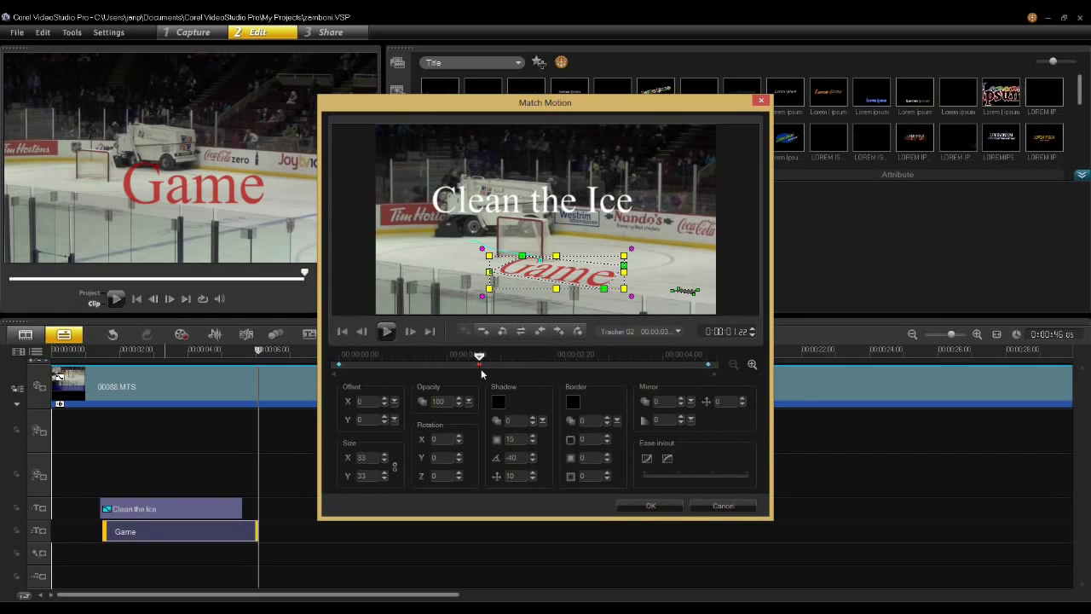
# Shrink the "Game" title to size 25 at the last keyframe and apply the matched motion.
pyautogui.moveTo(480, 356); pyautogui.dragTo(711, 359)
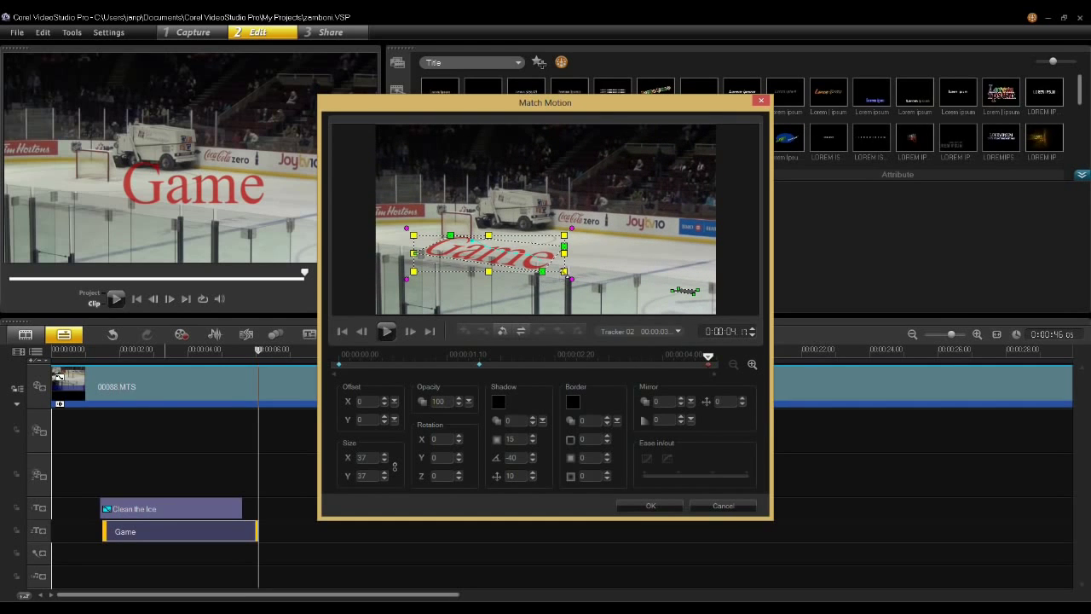
pyautogui.moveTo(565, 275); pyautogui.dragTo(533, 262)
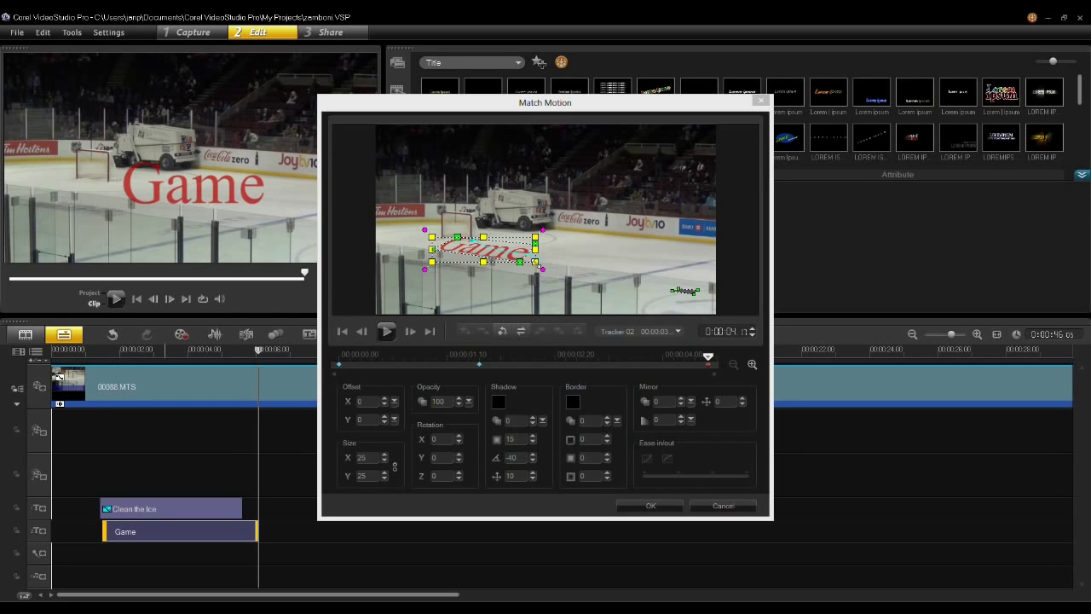
pyautogui.moveTo(715, 358)
pyautogui.mouseDown()
pyautogui.moveTo(482, 360)
pyautogui.moveTo(700, 363)
pyautogui.mouseUp()
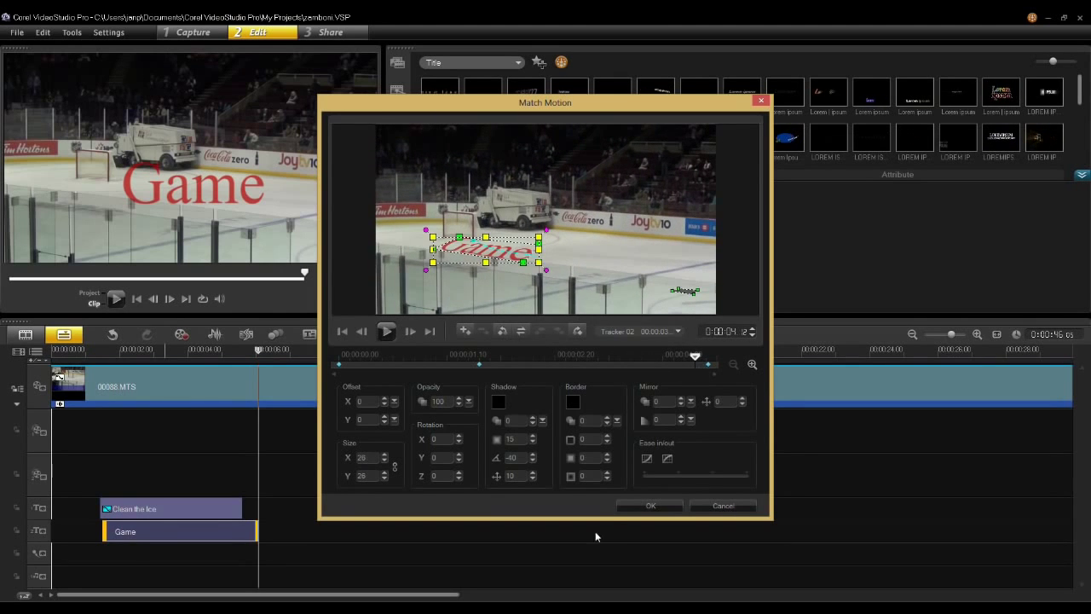
pyautogui.click(647, 506)
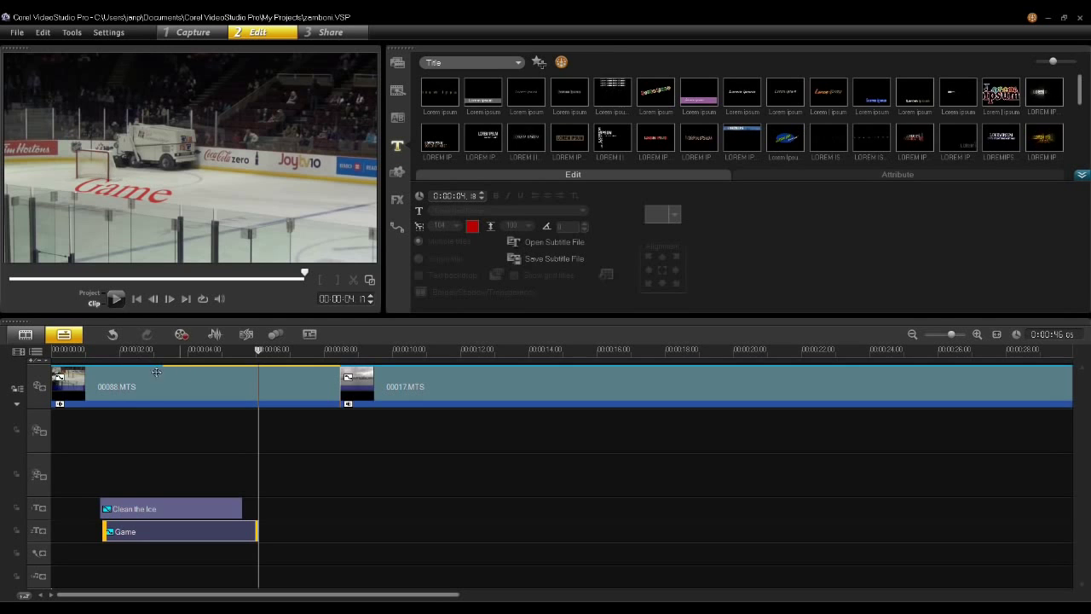
# Trim the start of the "Game" clip to about the 3-second mark and preview both titles over the rink footage.
pyautogui.click(132, 352)
pyautogui.moveTo(135, 352); pyautogui.dragTo(162, 381)
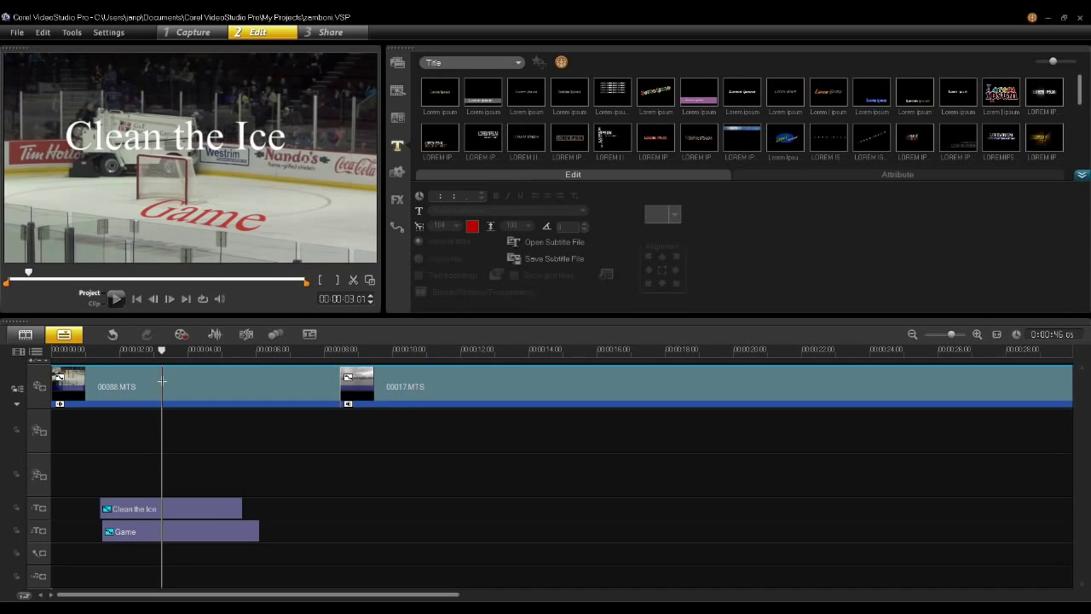
pyautogui.click(127, 530)
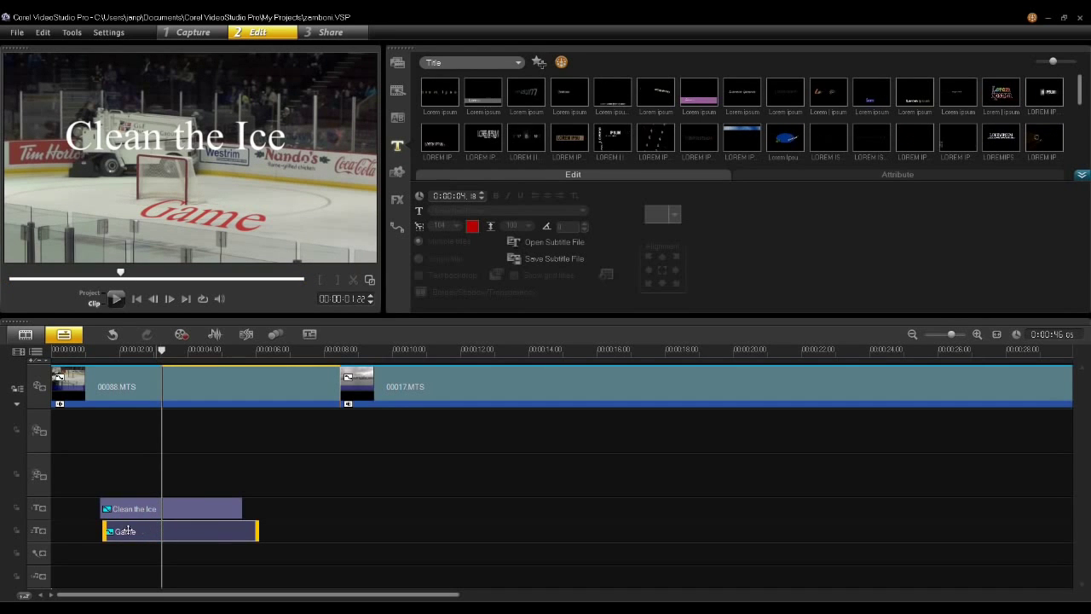
pyautogui.moveTo(103, 530); pyautogui.dragTo(164, 531)
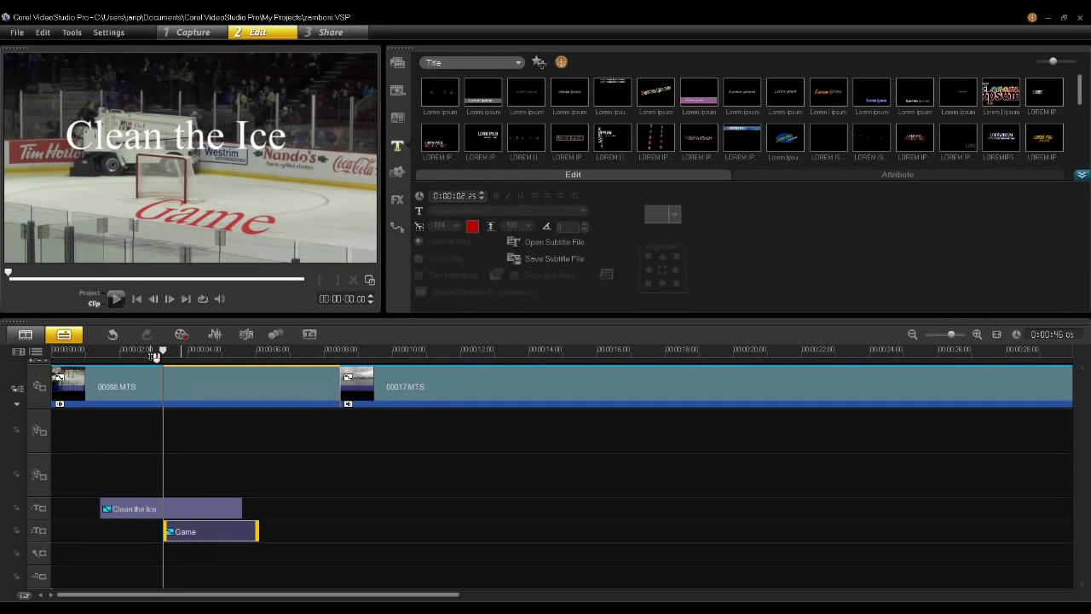
pyautogui.click(154, 357)
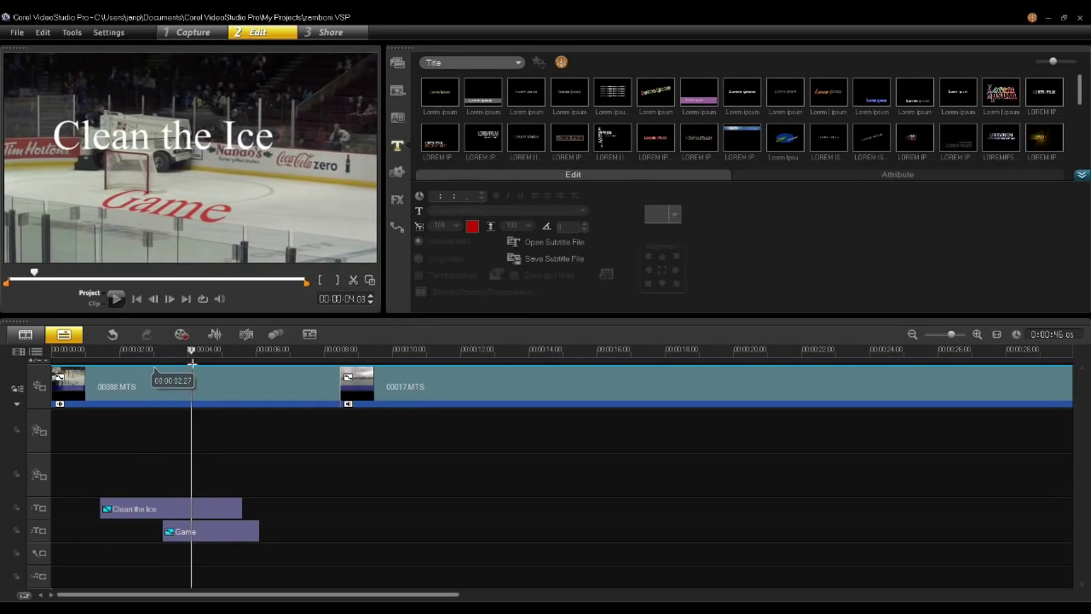
pyautogui.moveTo(224, 363)
pyautogui.mouseDown()
pyautogui.moveTo(242, 358)
pyautogui.moveTo(192, 364)
pyautogui.moveTo(208, 369)
pyautogui.mouseUp()
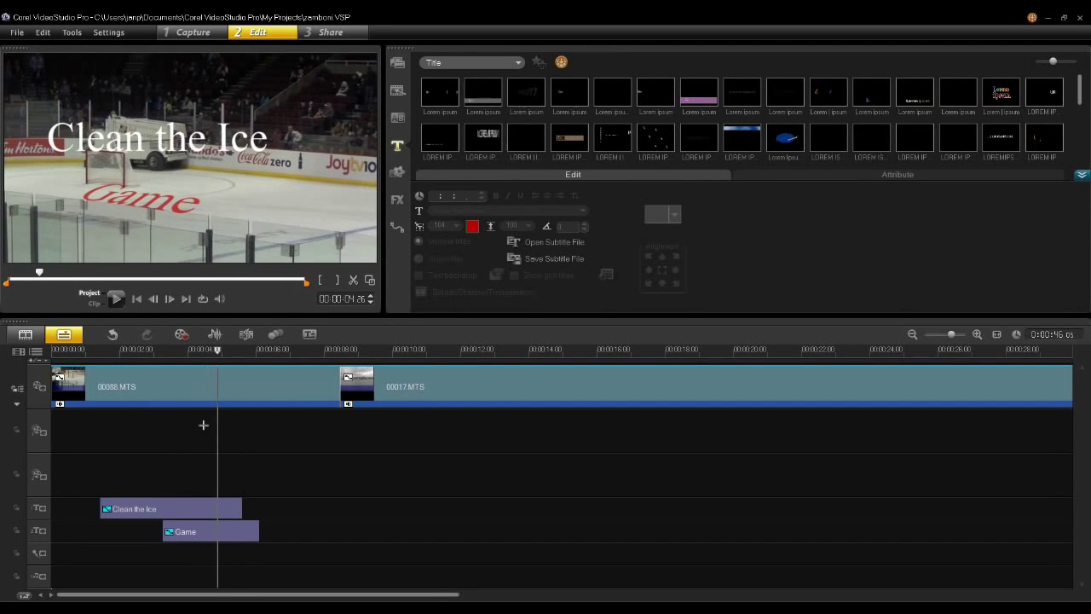
# Reopen the matched motion of the "Game" title and set its opacity to 35 at the 0:00:01.02 keyframe.
pyautogui.click(202, 528)
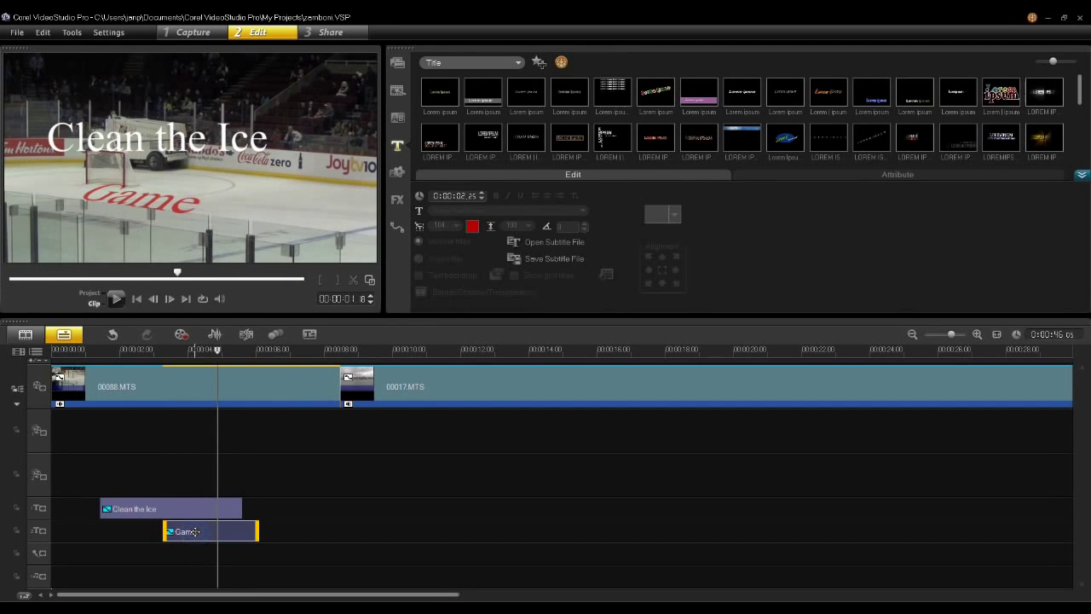
pyautogui.rightClick(196, 534)
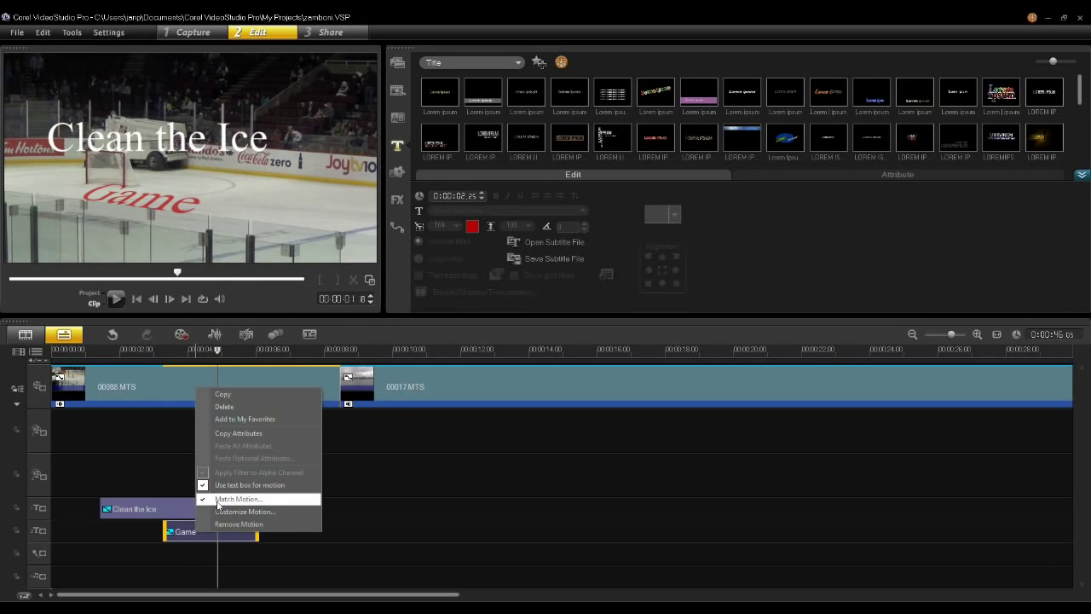
pyautogui.click(218, 498)
pyautogui.moveTo(338, 357); pyautogui.dragTo(473, 363)
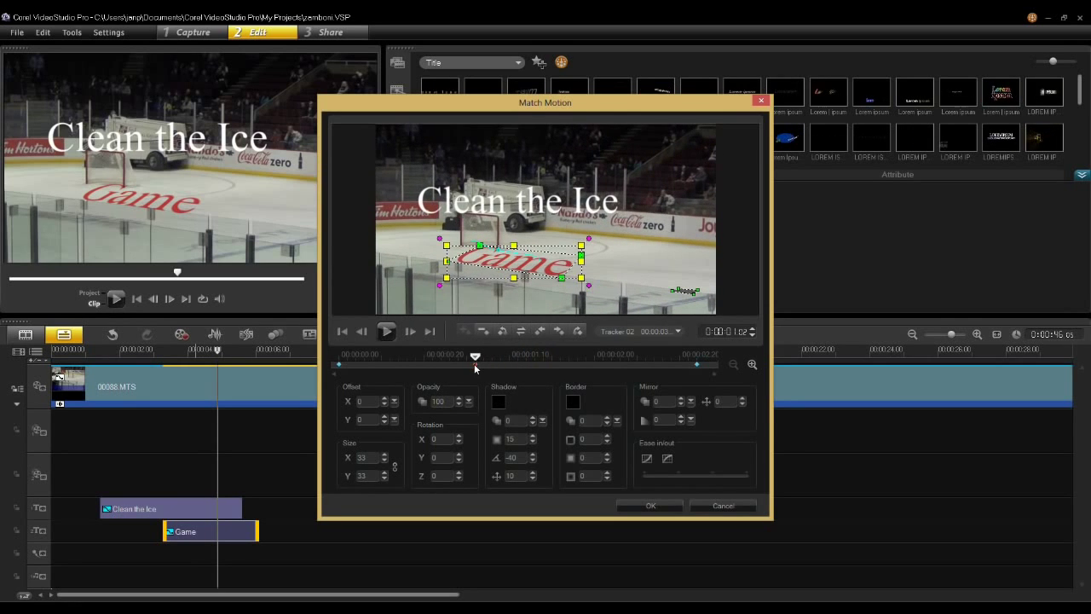
pyautogui.click(474, 363)
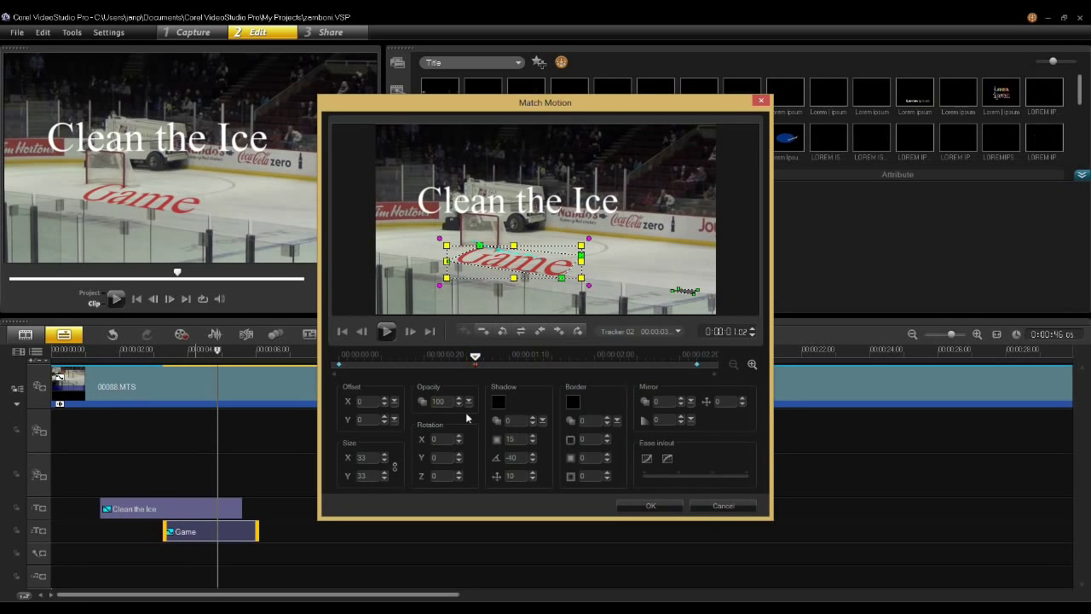
pyautogui.click(467, 403)
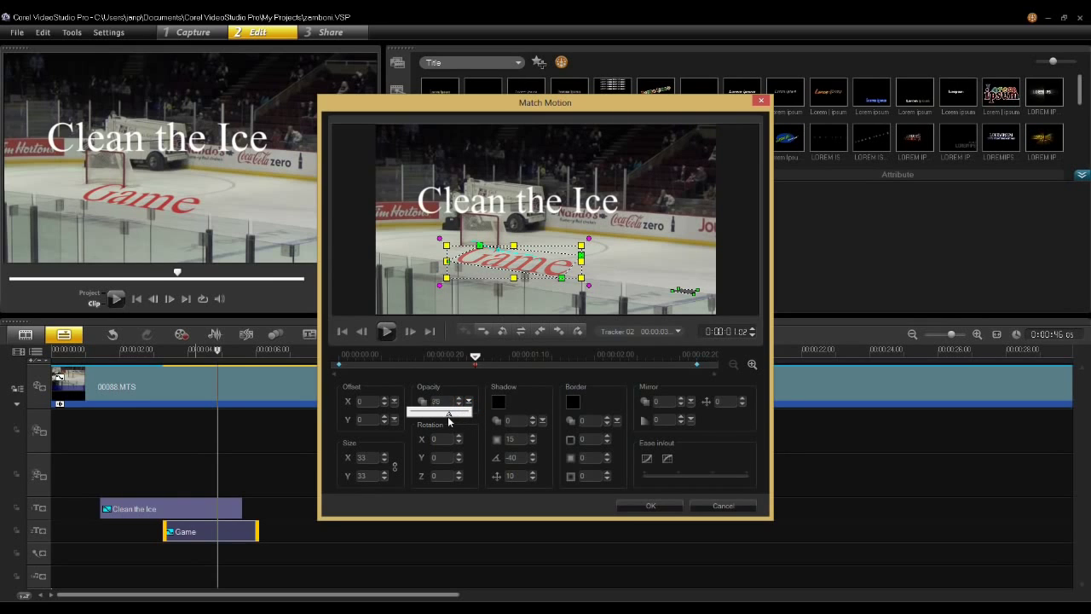
pyautogui.moveTo(447, 415); pyautogui.dragTo(438, 416)
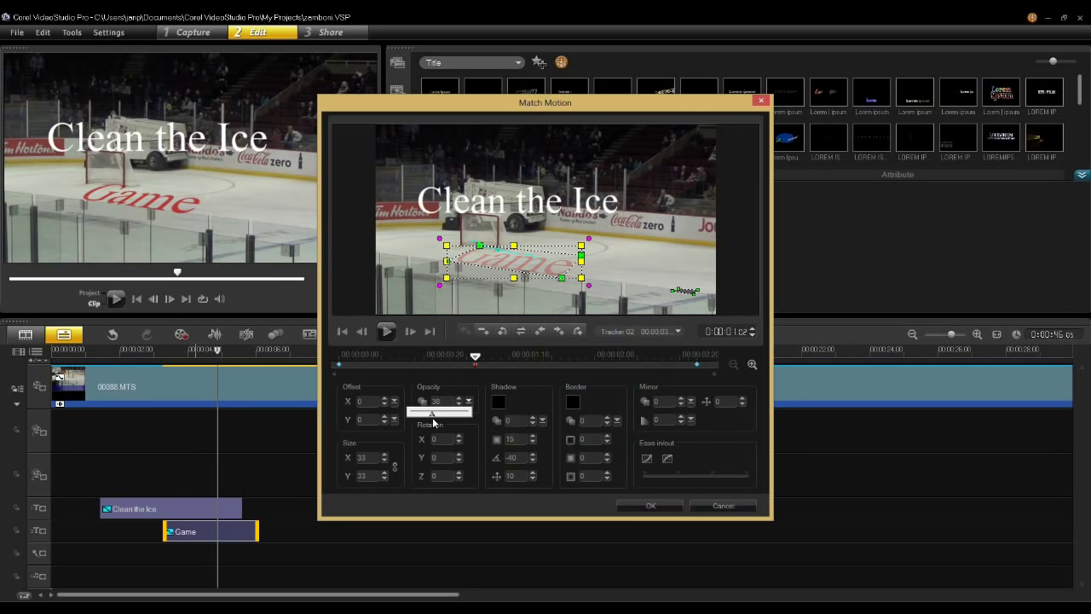
pyautogui.click(430, 419)
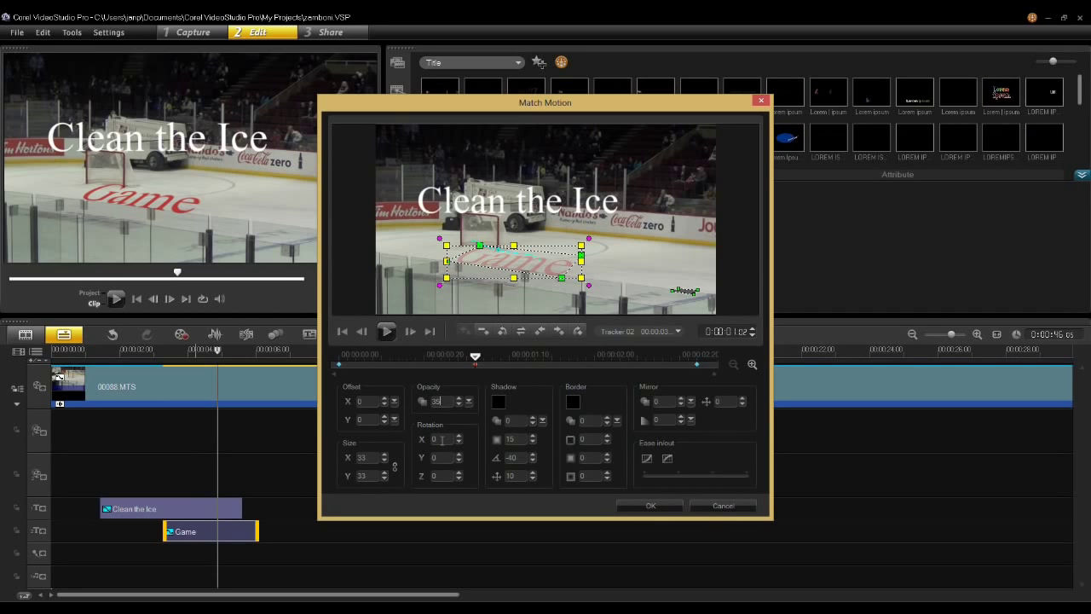
# Set the "Game" title's opacity to 35 at the last keyframe as well.
pyautogui.doubleClick(444, 402)
pyautogui.moveTo(477, 360); pyautogui.dragTo(709, 361)
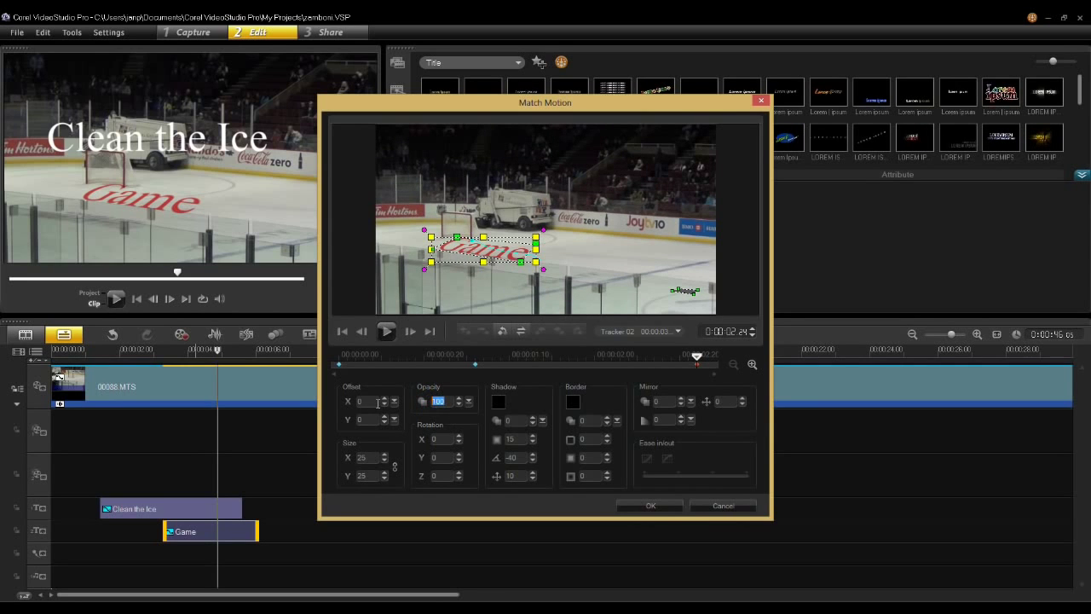
pyautogui.write('35')
pyautogui.press('Return')
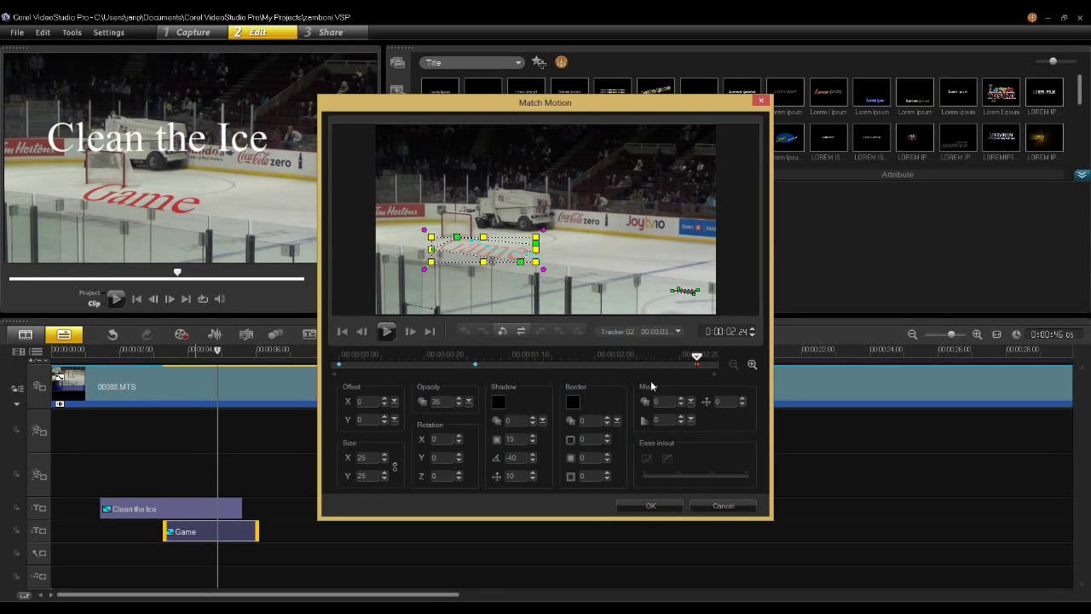
# Return to the 0:00:01.02 keyframe and set the mirror opacity of the "Game" title to 51.
pyautogui.moveTo(698, 358); pyautogui.dragTo(575, 376)
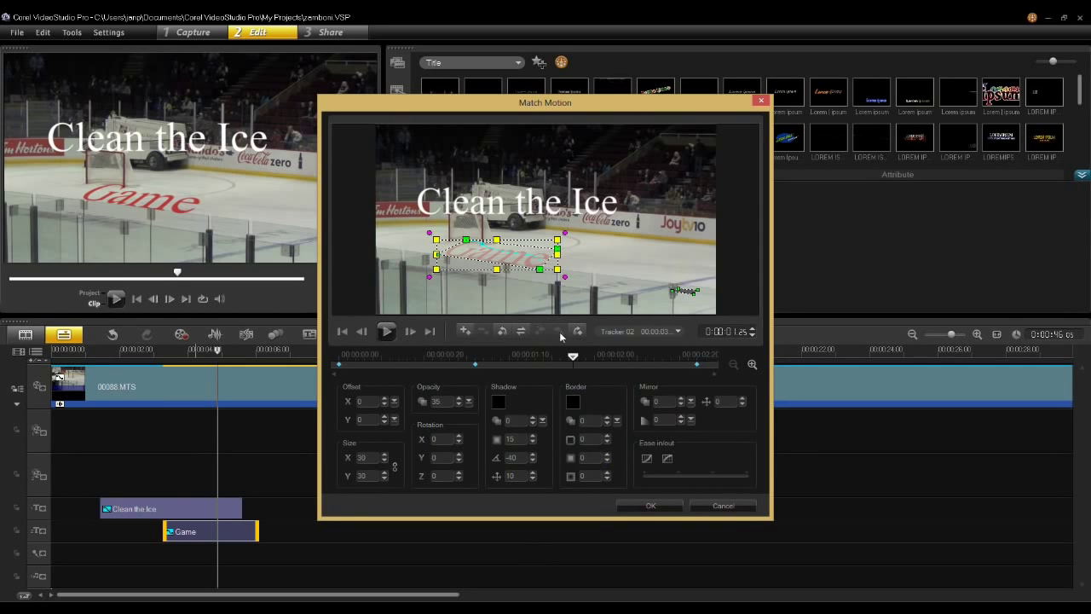
pyautogui.moveTo(571, 356); pyautogui.dragTo(477, 372)
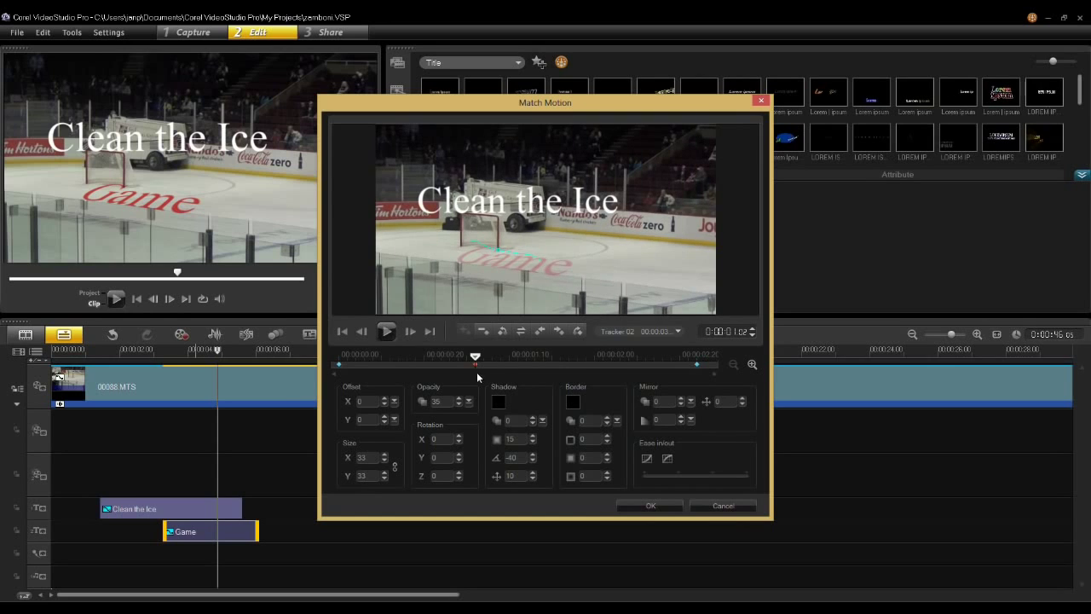
pyautogui.click(691, 401)
pyautogui.moveTo(691, 408); pyautogui.dragTo(705, 418)
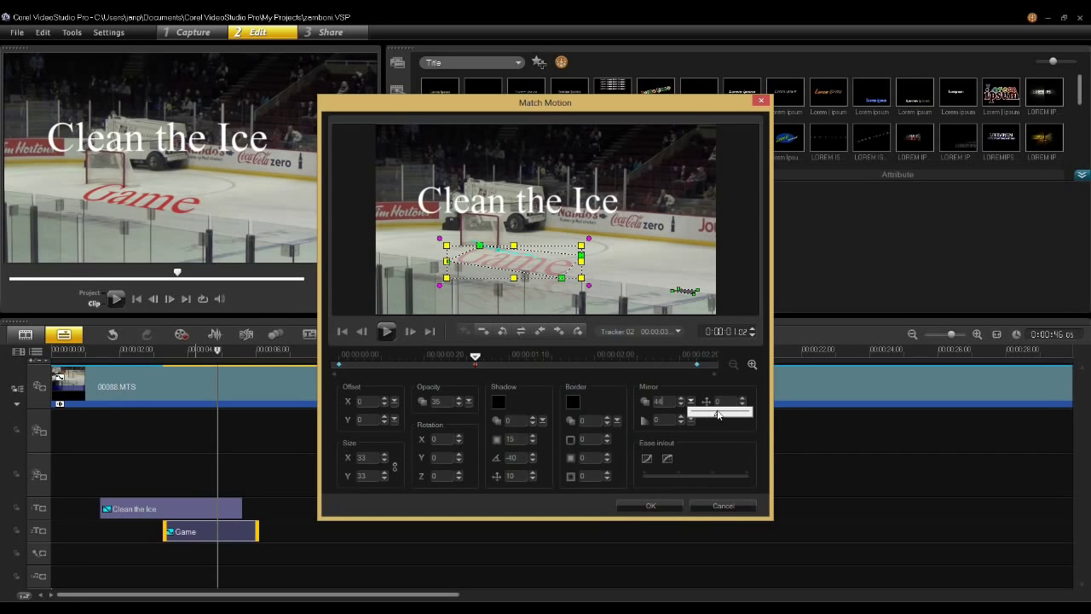
pyautogui.moveTo(721, 410); pyautogui.dragTo(723, 412)
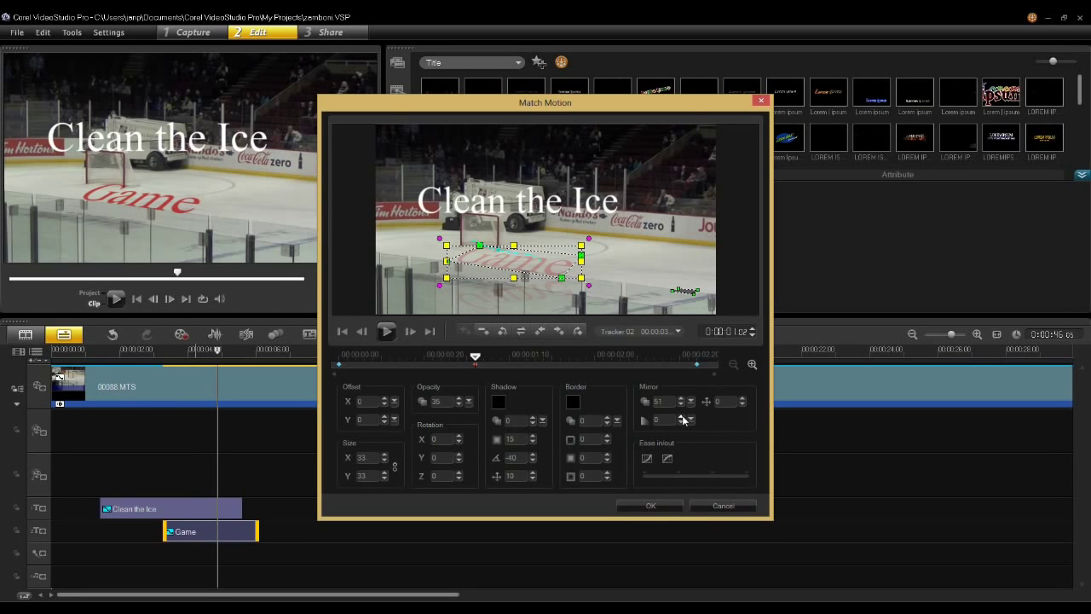
# Set the mirror distance to 7 and the mirror fade out to 57, and apply the motion settings.
pyautogui.click(741, 401)
pyautogui.click(742, 399)
pyautogui.click(741, 399)
pyautogui.click(741, 399)
pyautogui.click(741, 399)
pyautogui.click(742, 399)
pyautogui.click(742, 399)
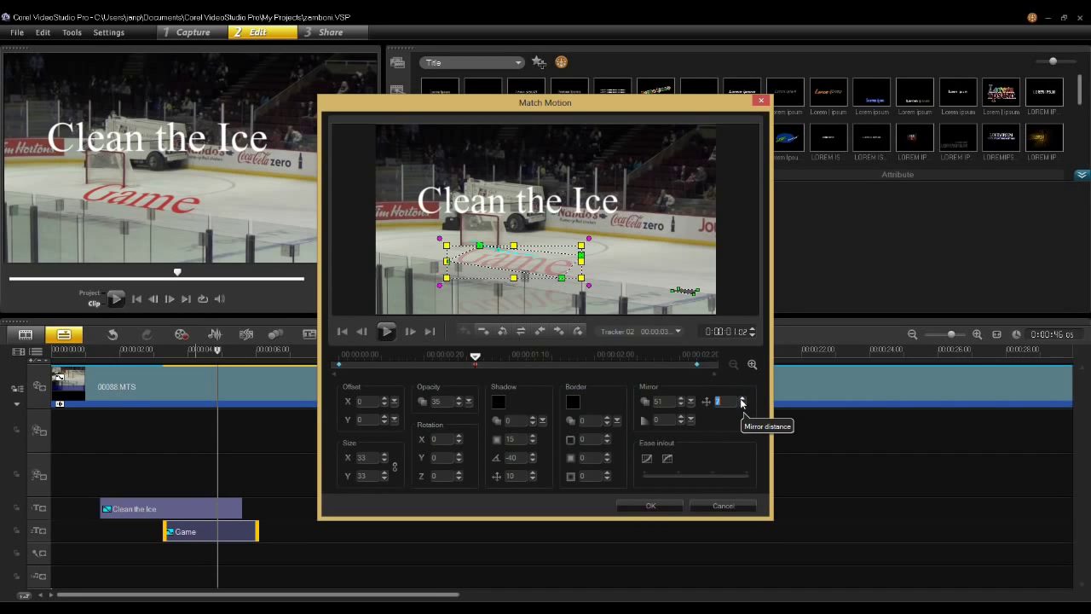
pyautogui.click(691, 419)
pyautogui.moveTo(694, 429); pyautogui.dragTo(724, 433)
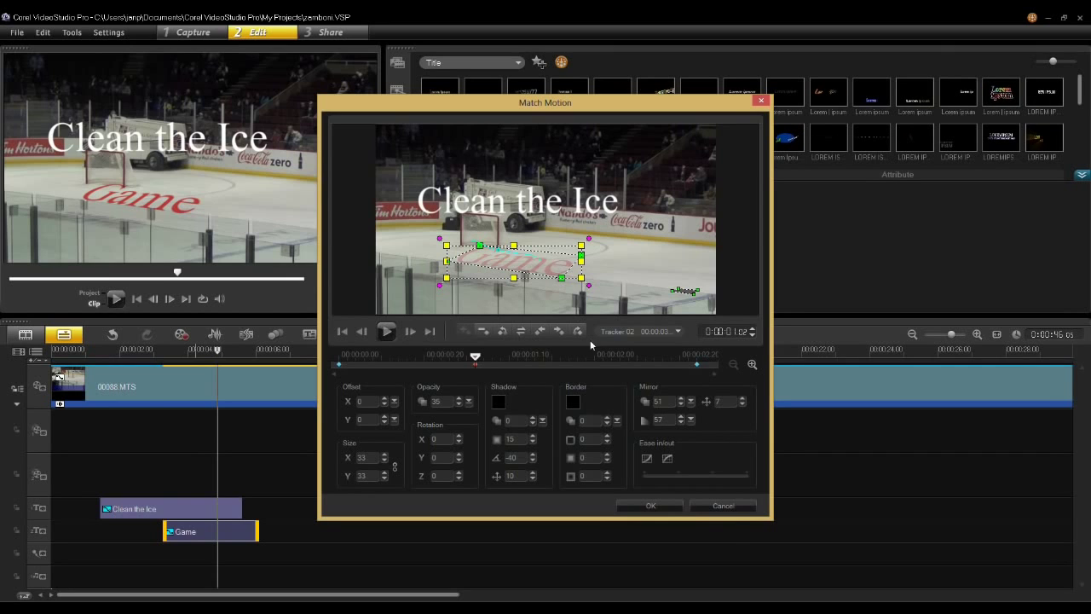
pyautogui.click(660, 507)
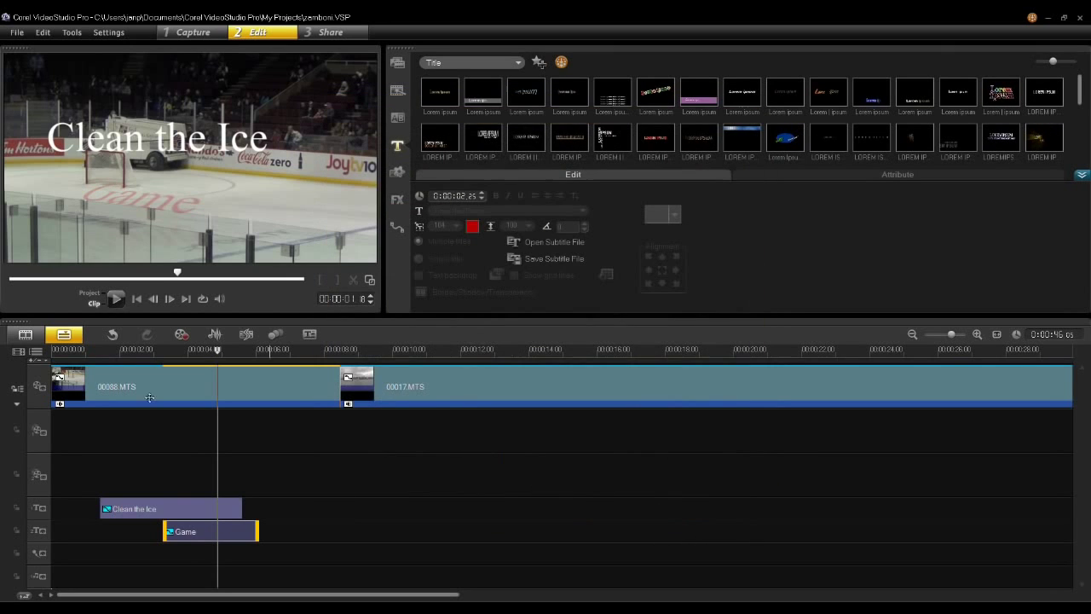
# Play the project from about the 2-second mark and check the faded "Game" title at about 4 seconds.
pyautogui.click(130, 352)
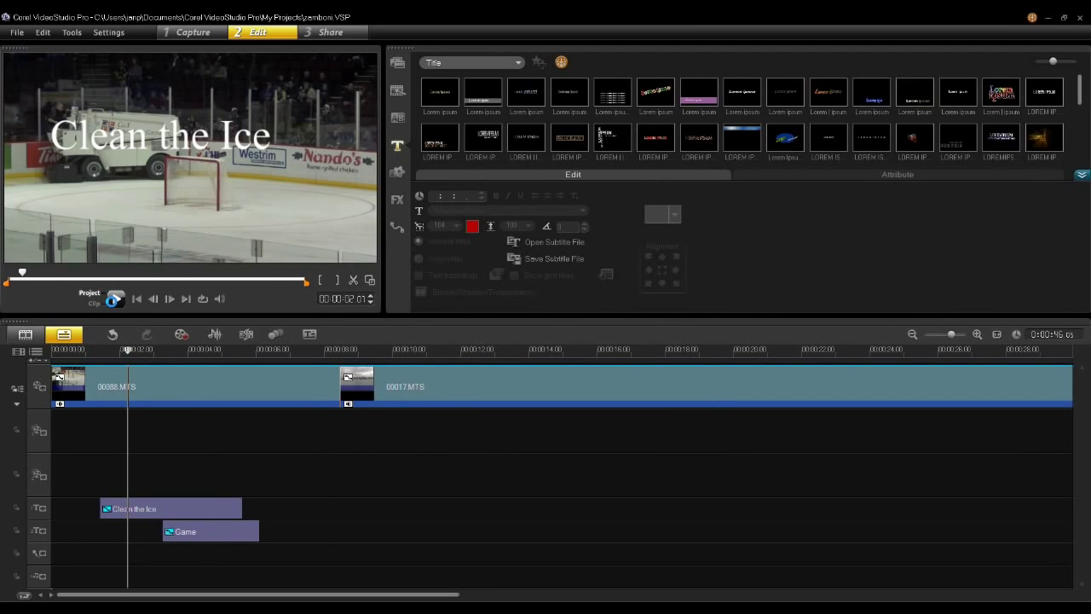
pyautogui.click(113, 298)
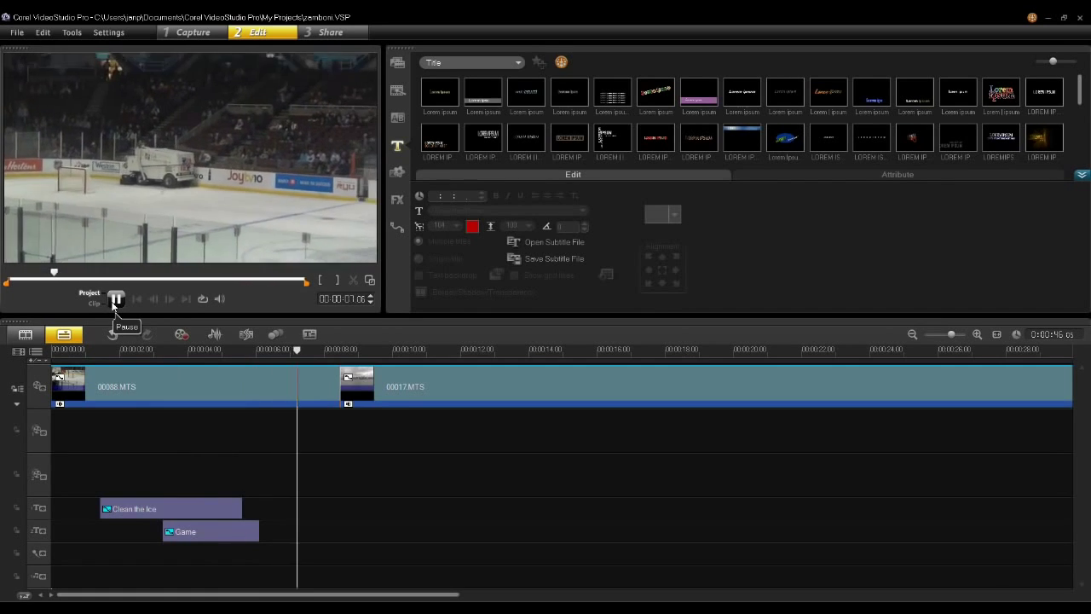
pyautogui.moveTo(240, 352); pyautogui.dragTo(212, 373)
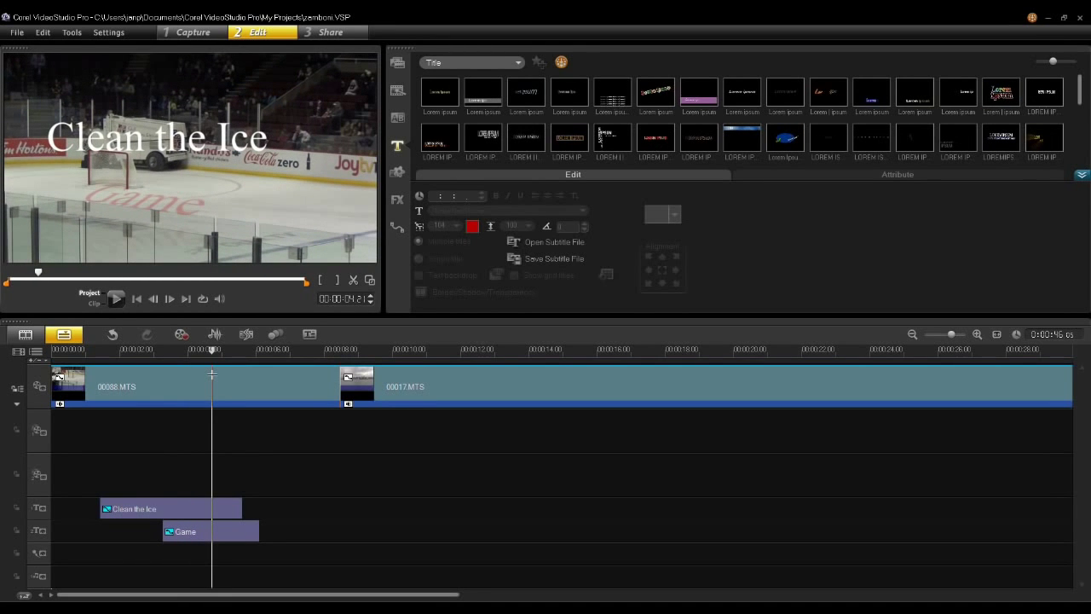